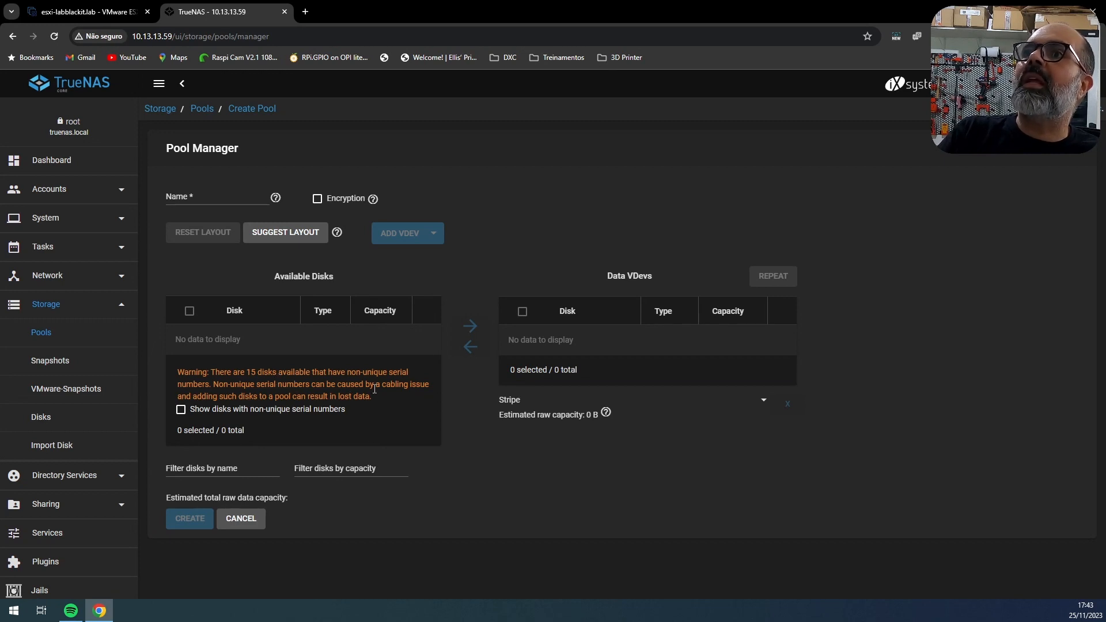
Step: Show the disks with non-unique serial numbers in the available disks and look through the list
click(180, 411)
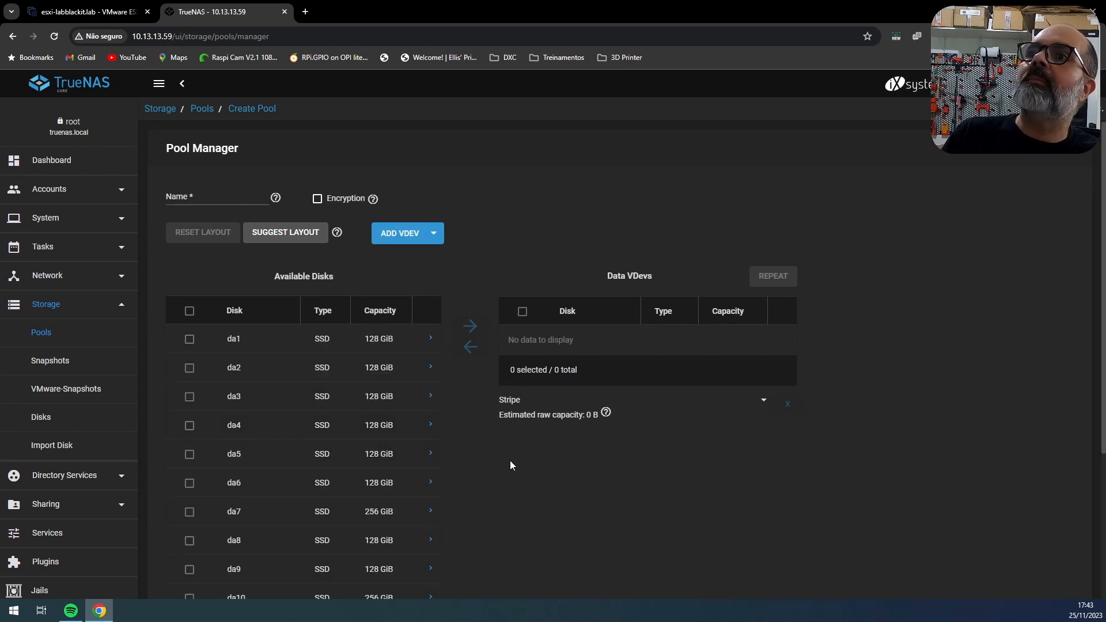
scroll(510, 461, down, 3)
scroll(510, 465, up, 2)
scroll(510, 466, down, 2)
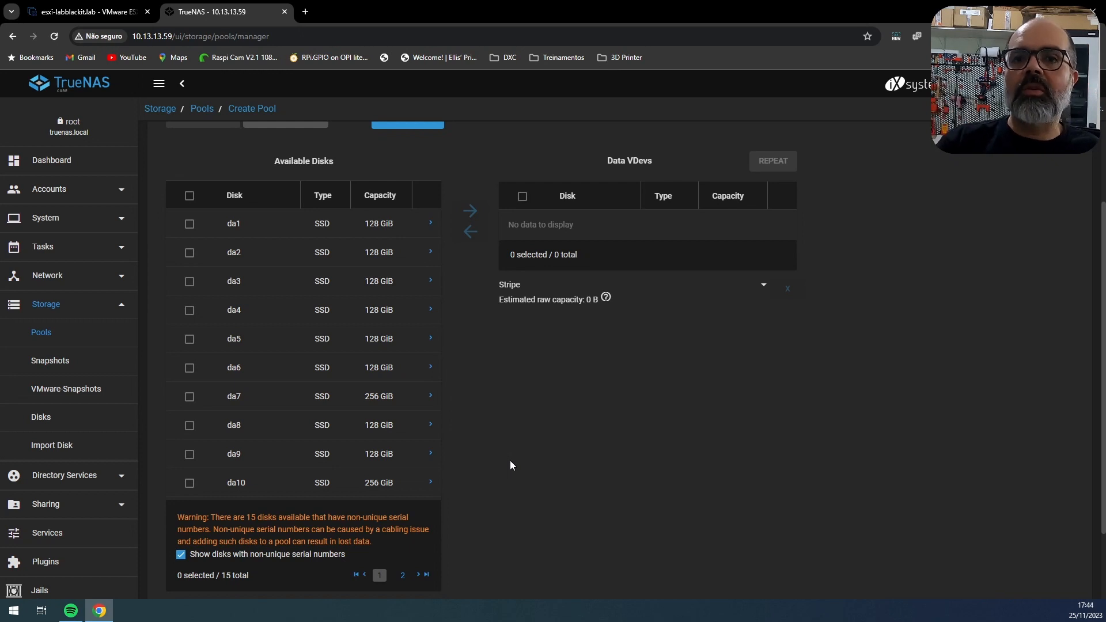
scroll(344, 318, up, 1)
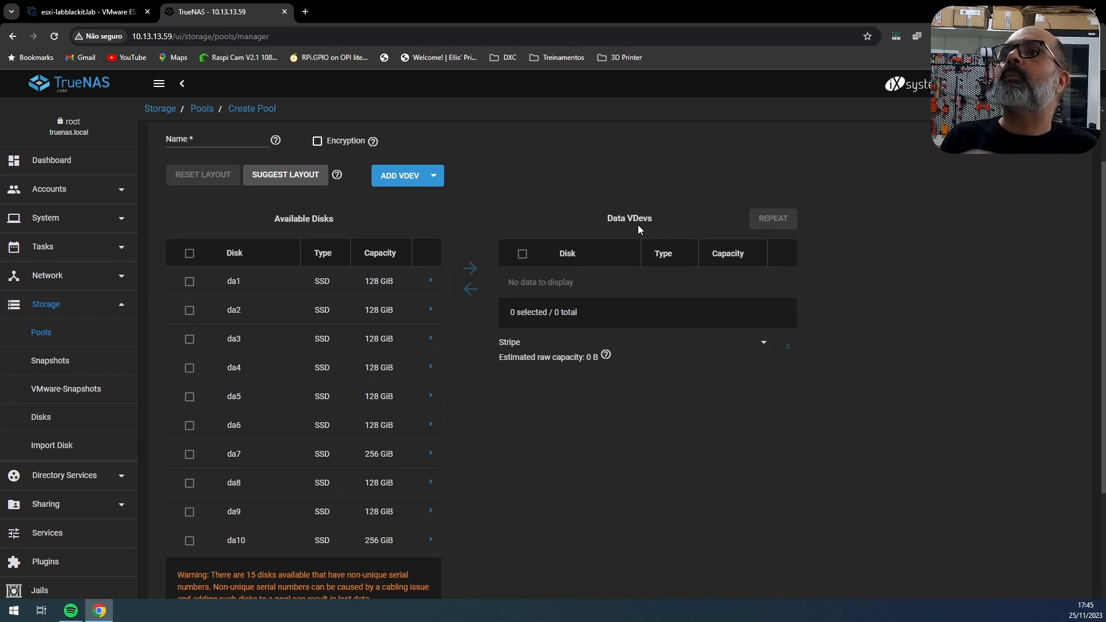
Step: Add disk da1 to the data VDev and check the layout types offered for a single disk
click(190, 282)
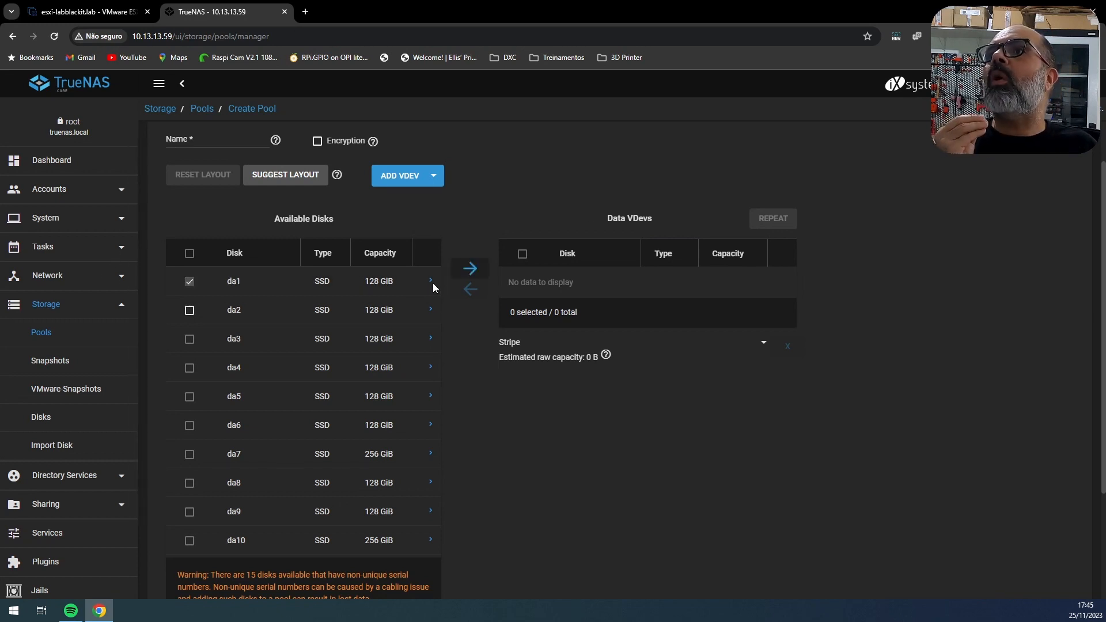
click(471, 269)
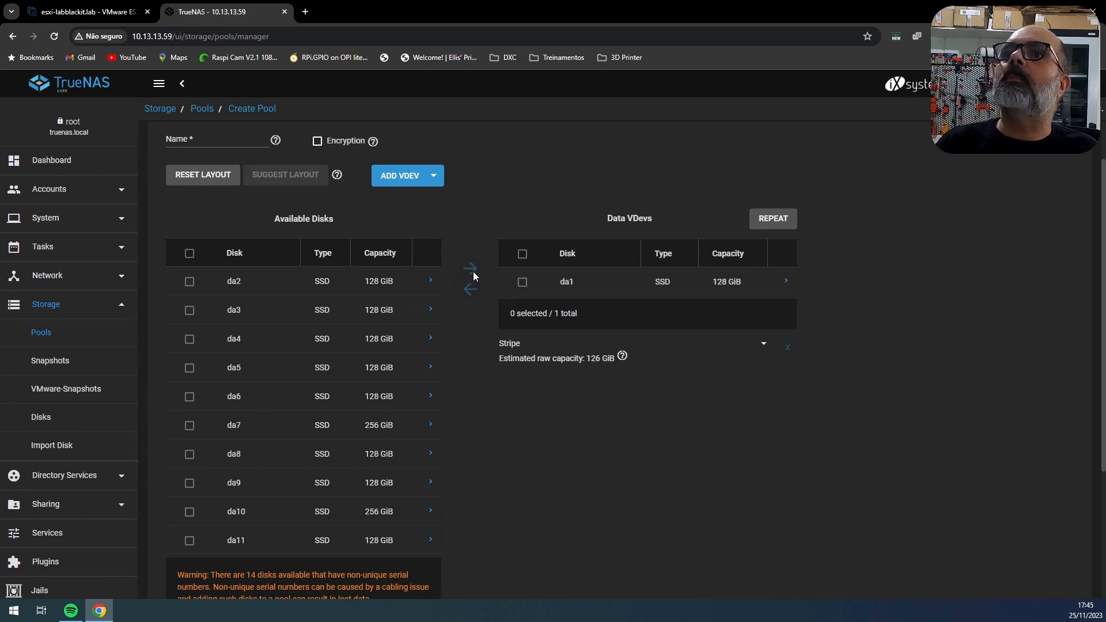
click(764, 345)
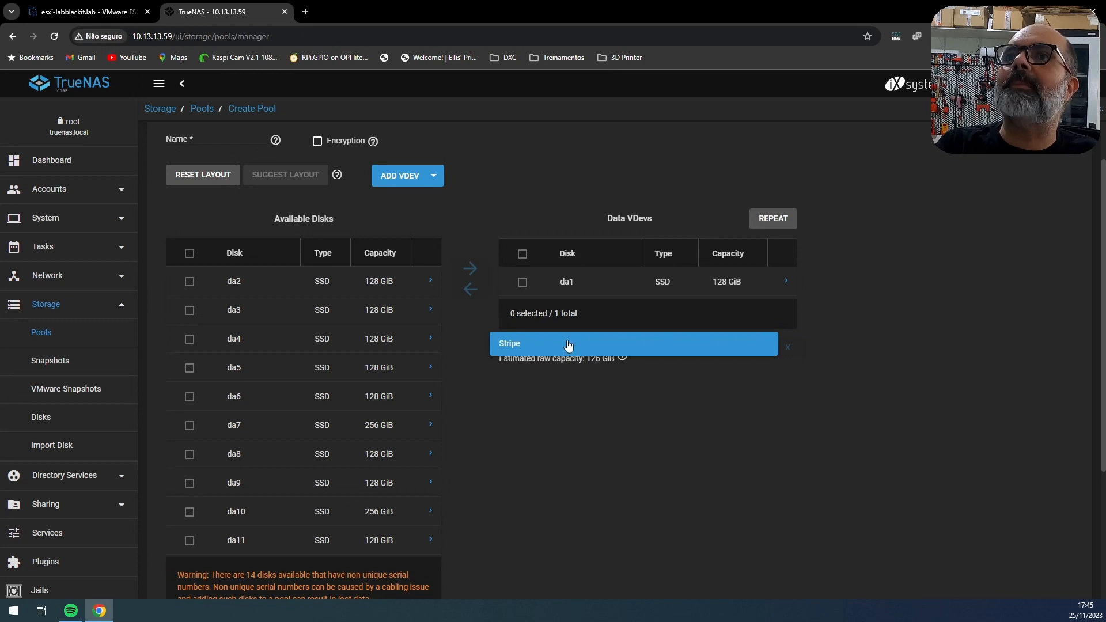
click(600, 378)
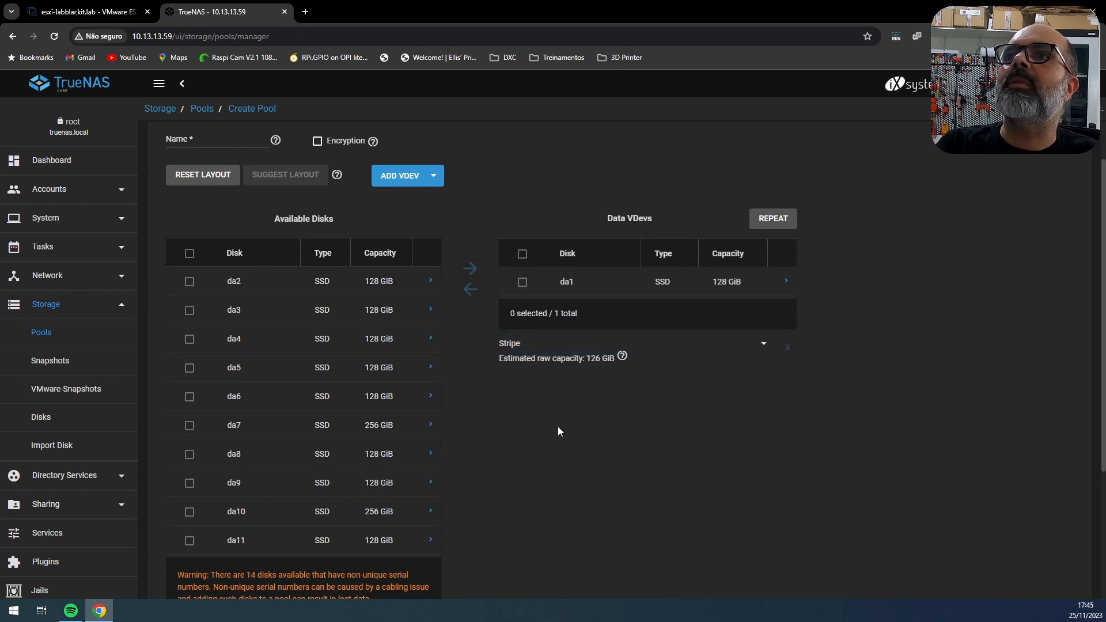
Step: Read the layout help on Stripe, Mirror and Raid-Z redundancy and capacity, and close it
click(623, 357)
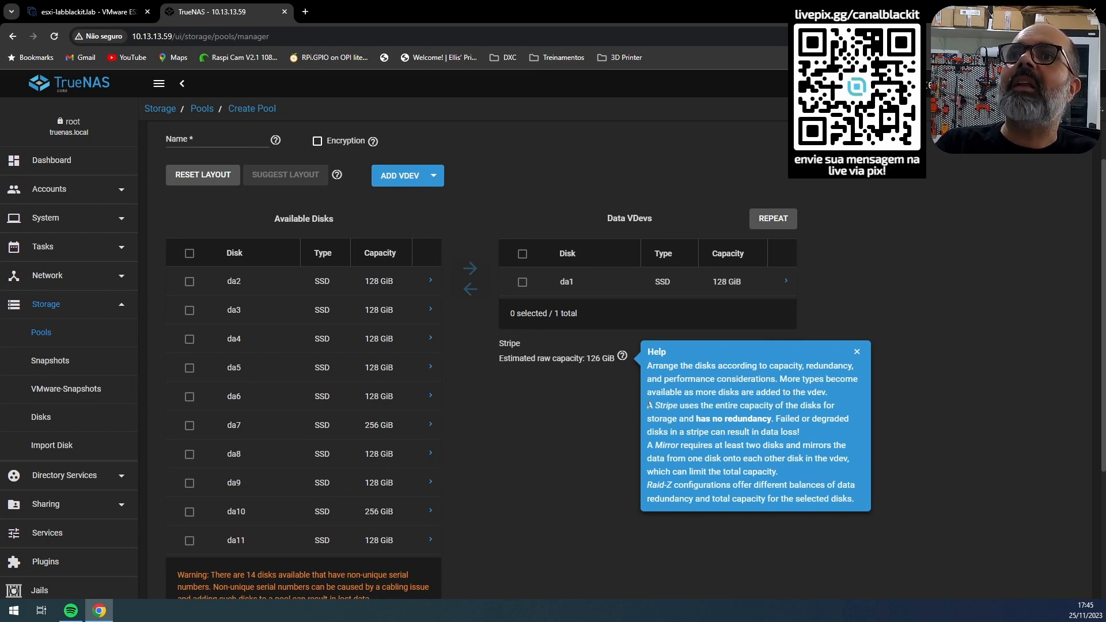
drag(649, 405, 846, 426)
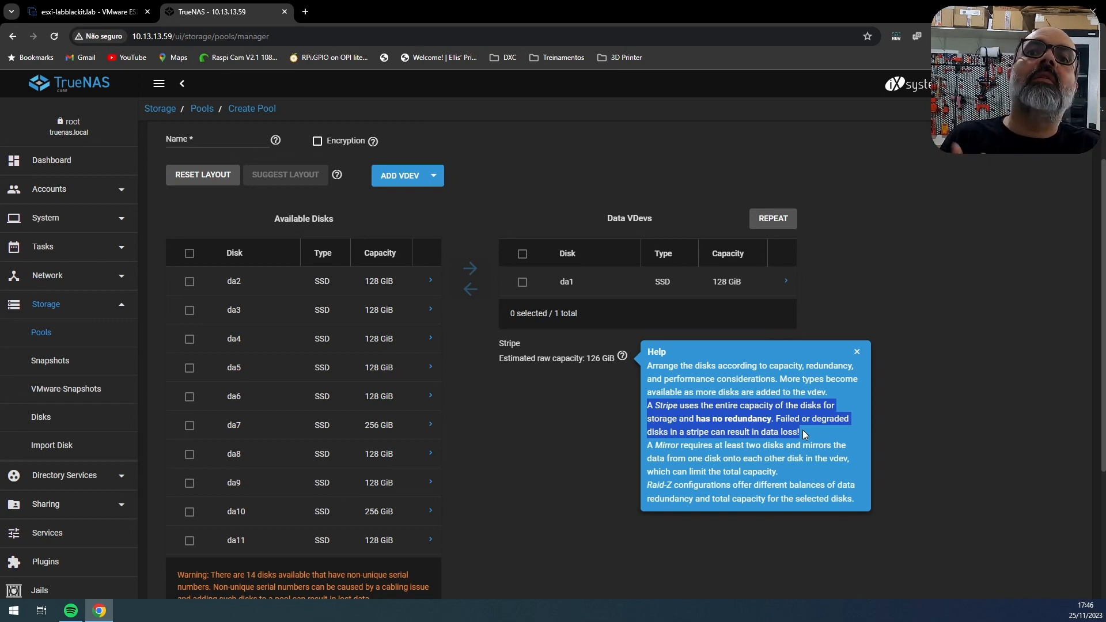
click(650, 459)
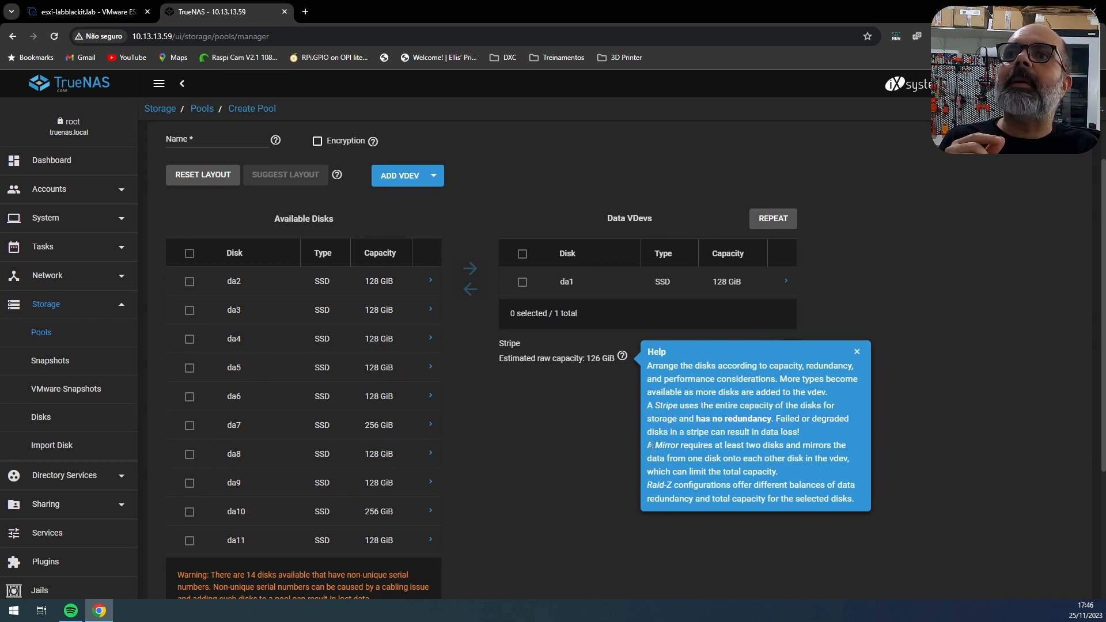
drag(649, 445, 799, 468)
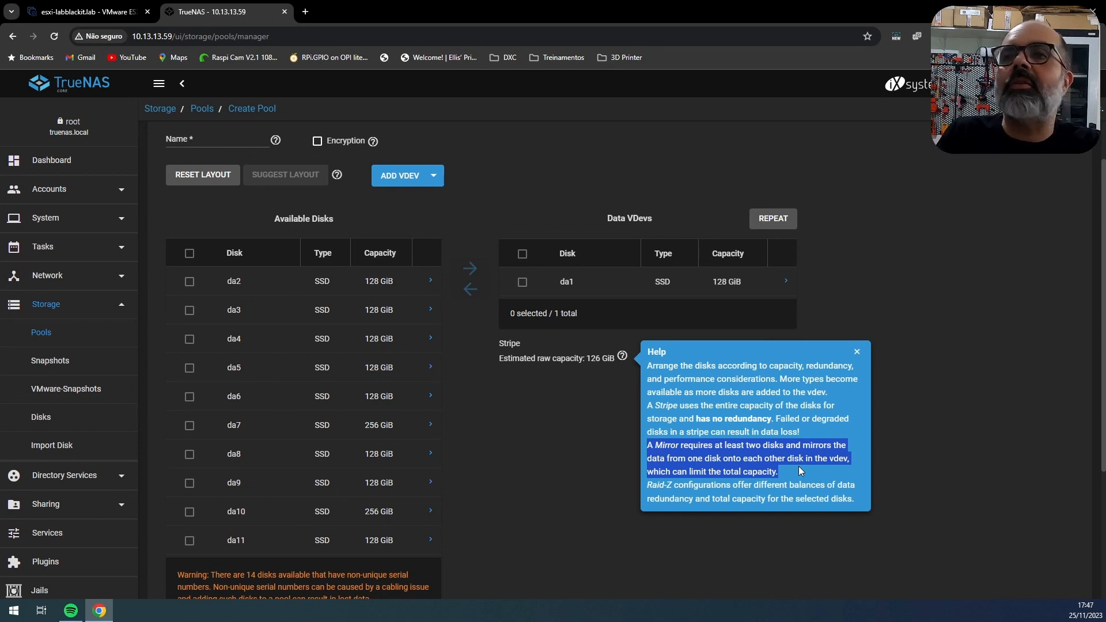
click(639, 487)
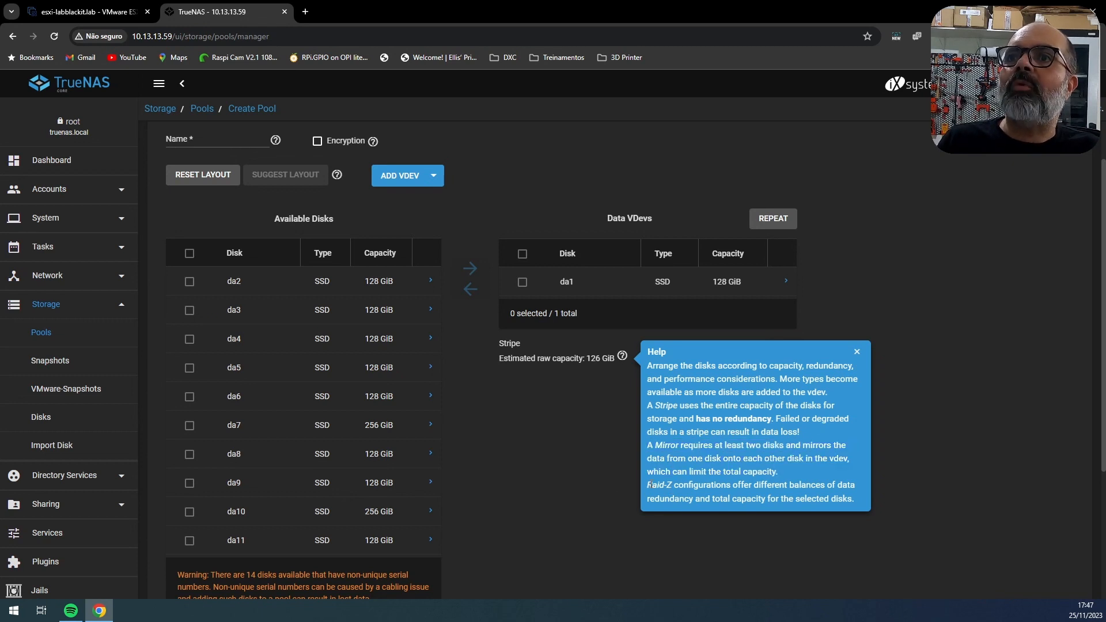
drag(650, 485, 878, 502)
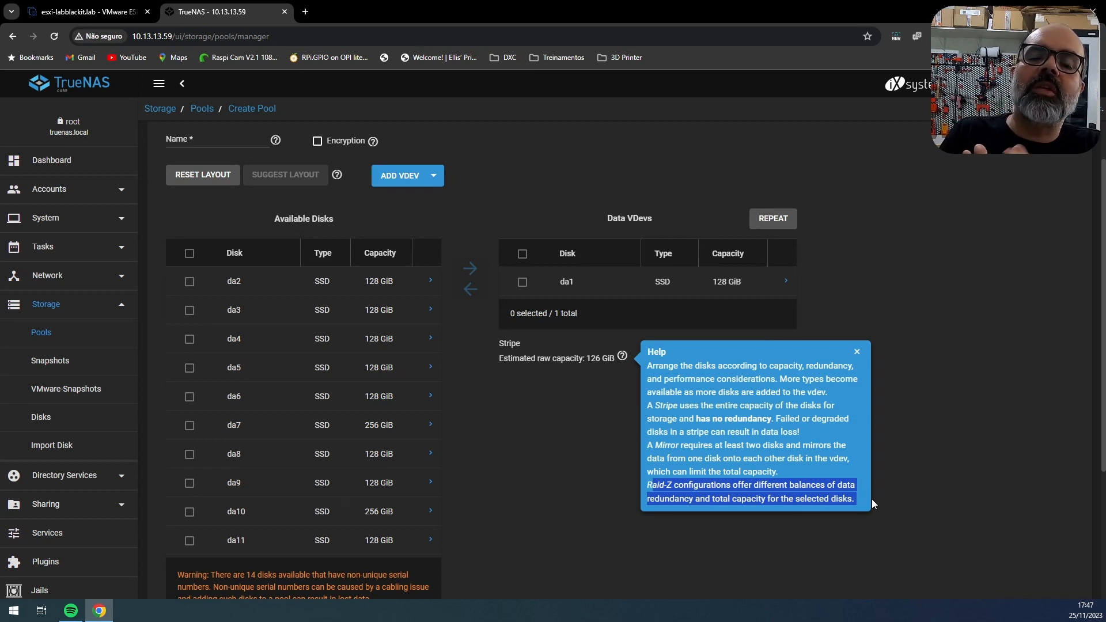
click(922, 467)
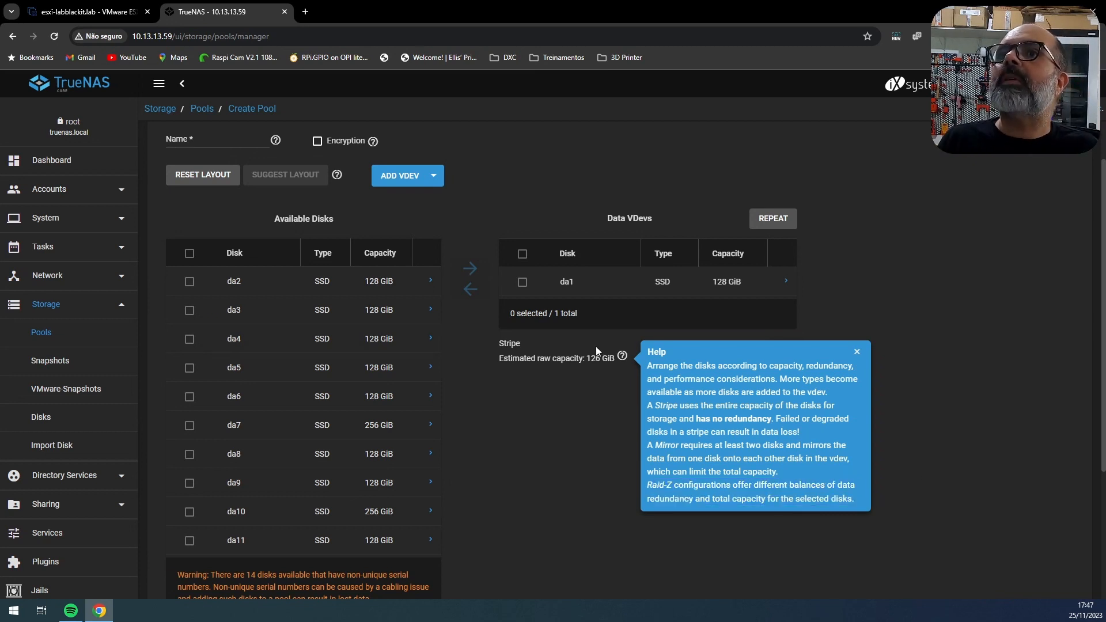
click(856, 353)
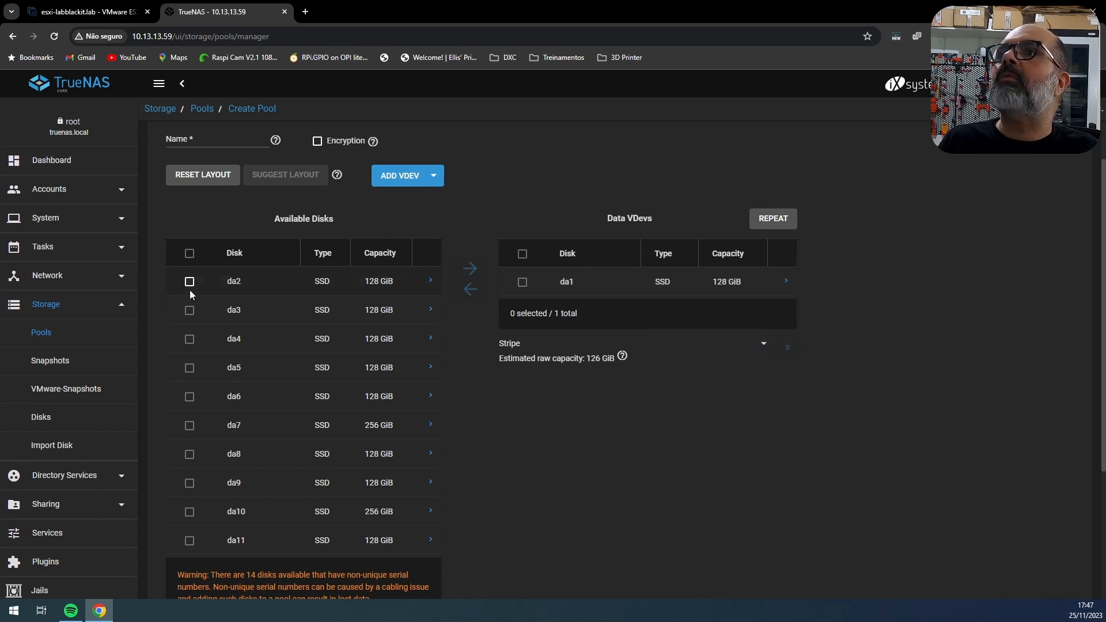
Step: Add disk da2 to the data VDev and compare the Stripe and Mirror layouts, ending on Mirror
drag(295, 284, 586, 255)
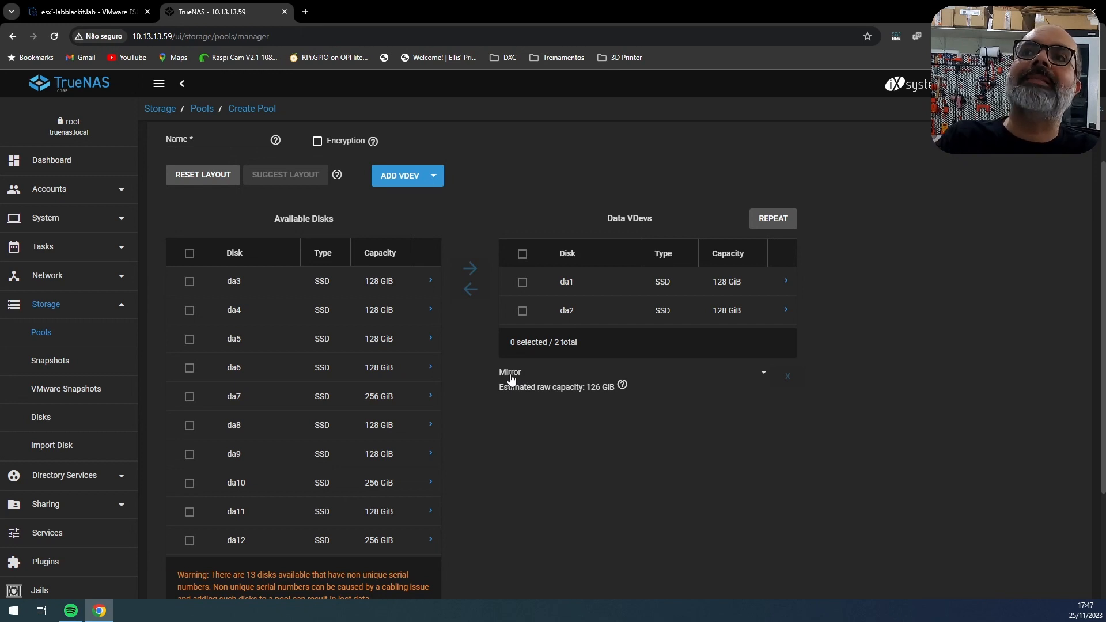
click(532, 379)
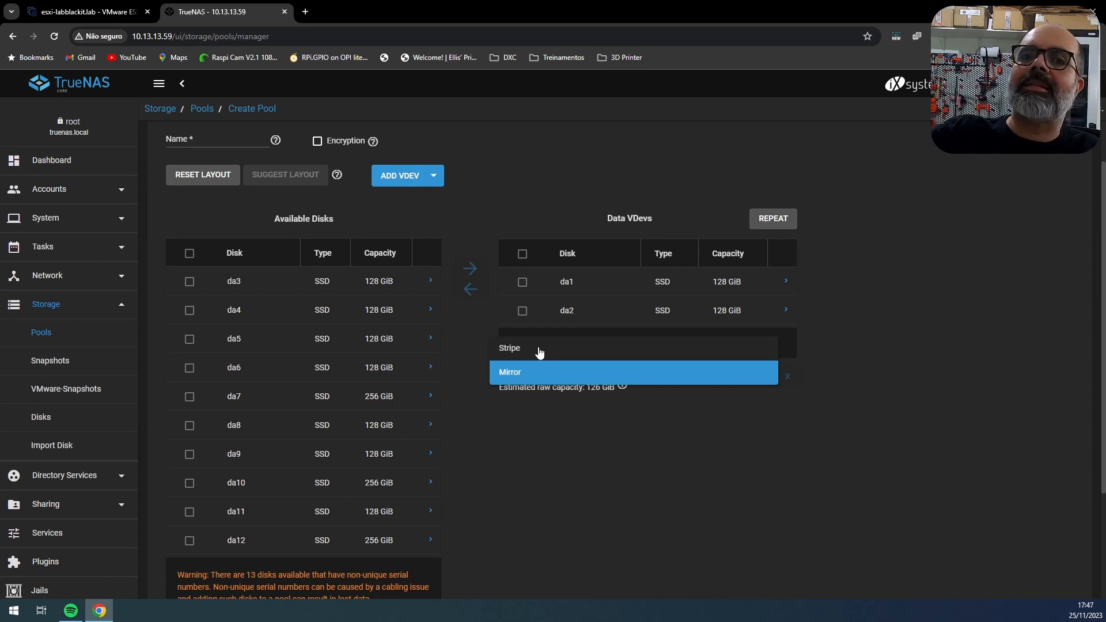
click(565, 376)
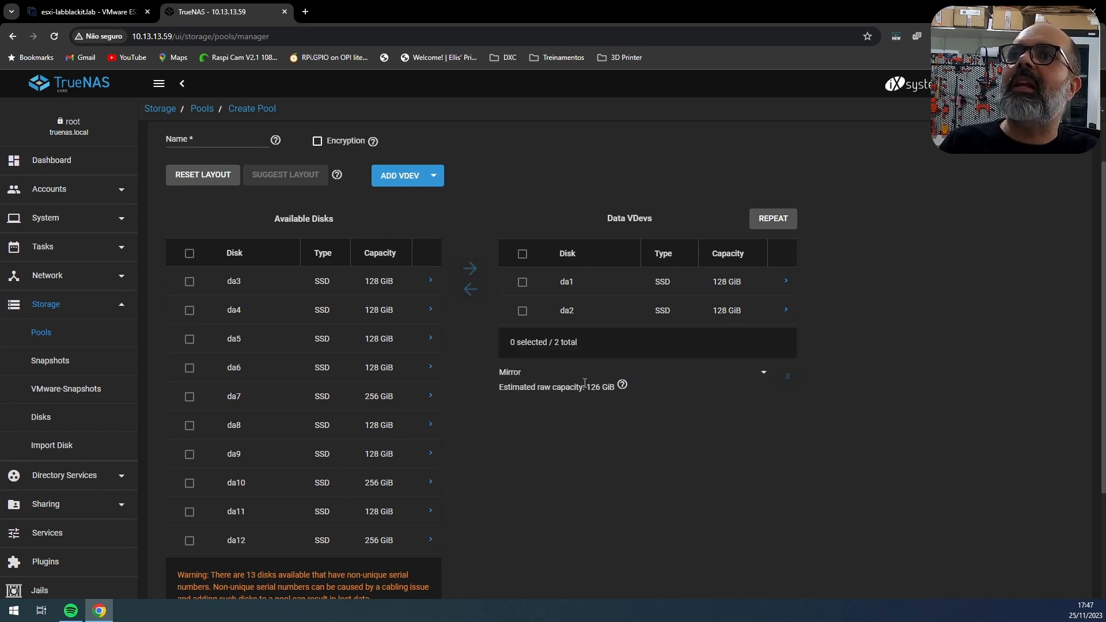
click(587, 376)
click(593, 347)
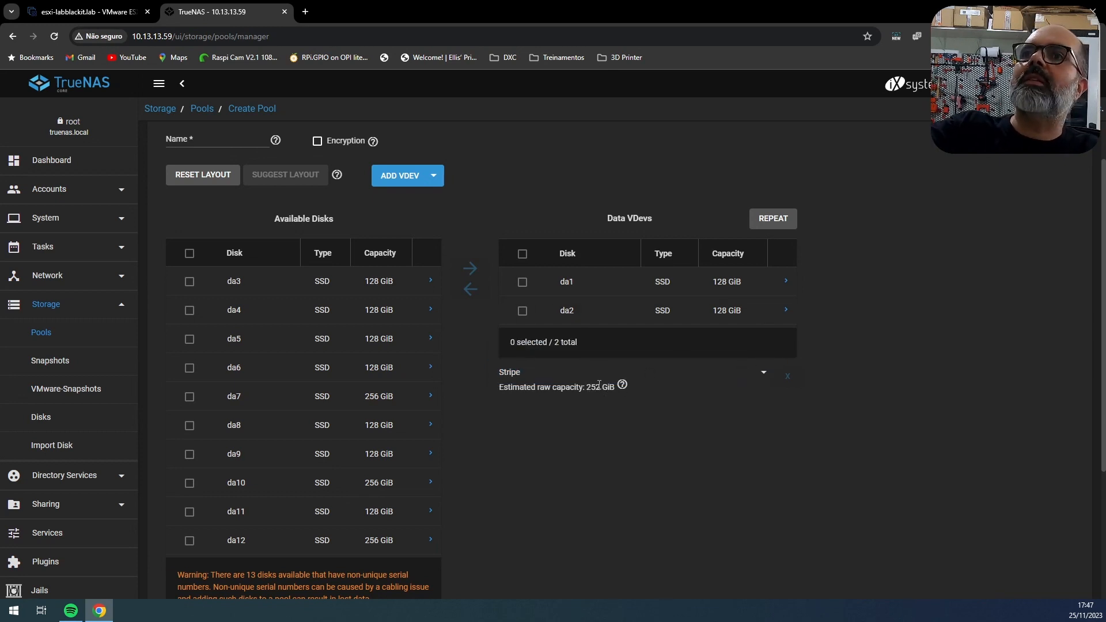
click(531, 370)
click(524, 395)
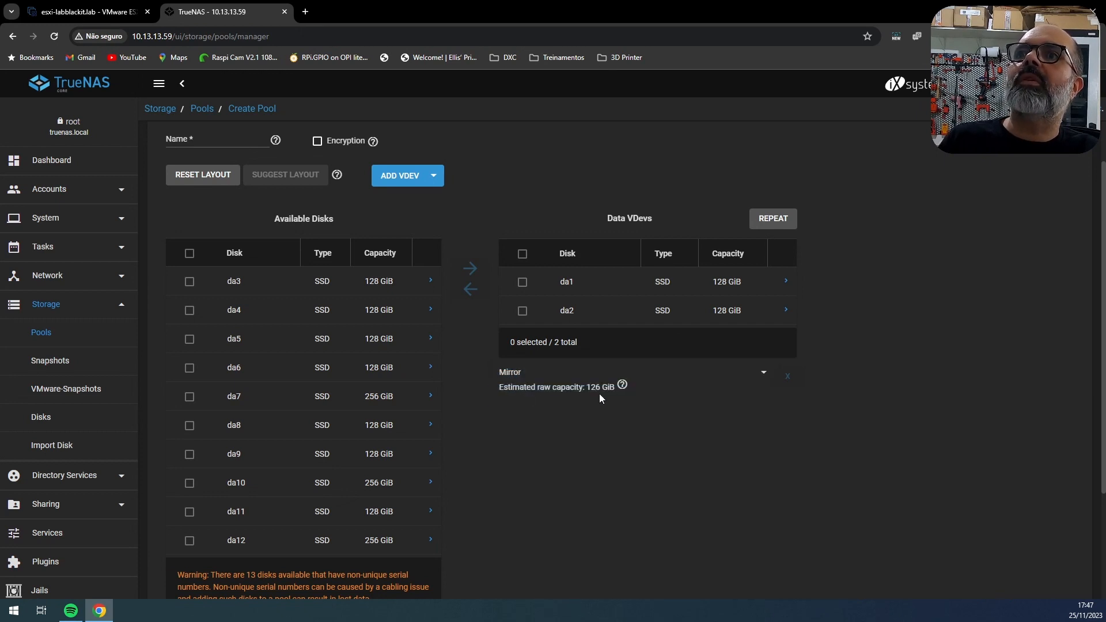
Step: Add disk da3 to the data VDev and compare the Stripe, Mirror and Raid-z layouts, ending on Raid-z
click(190, 282)
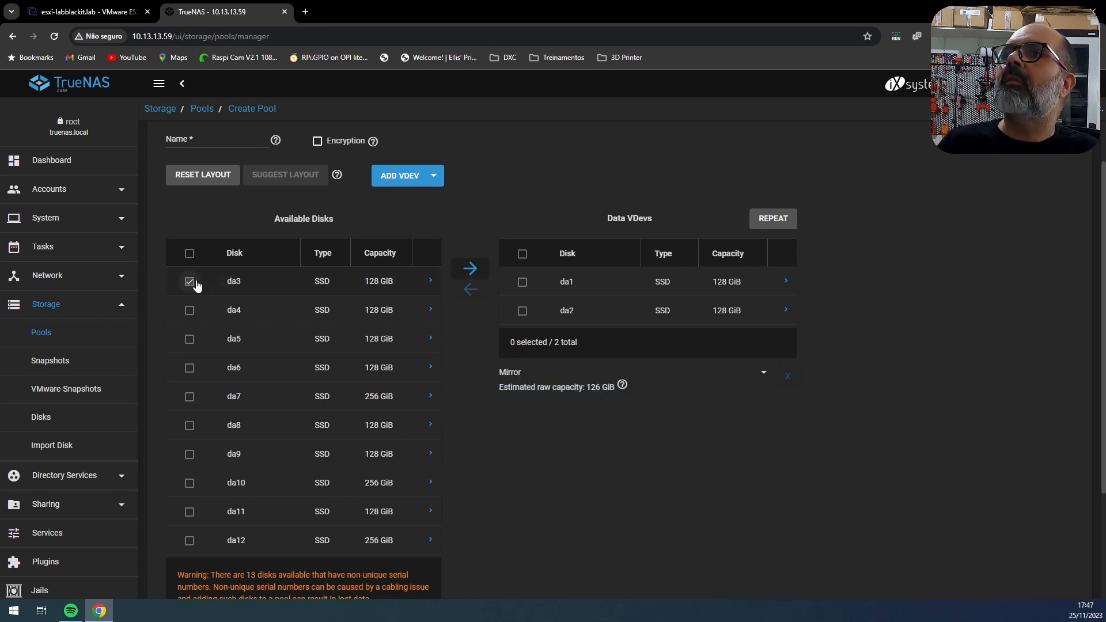
click(470, 268)
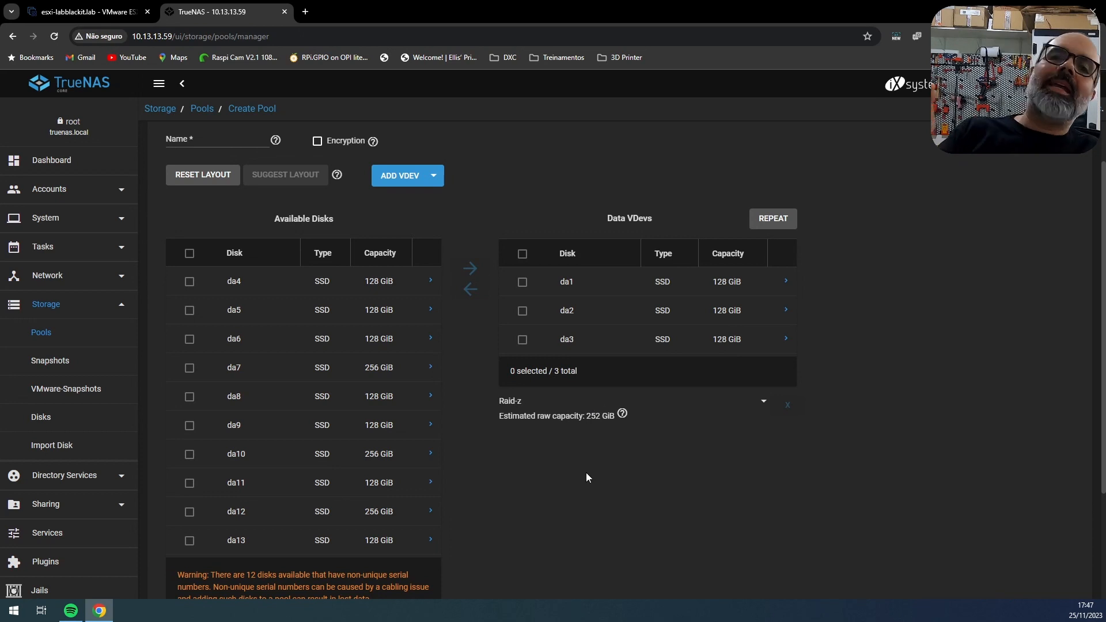
click(536, 403)
click(541, 351)
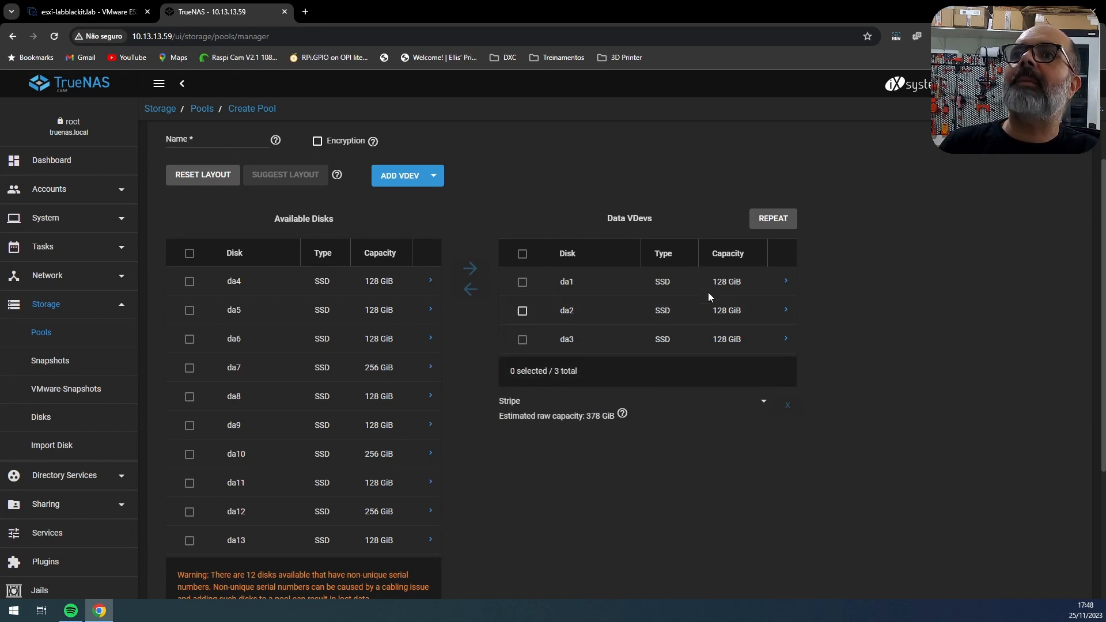
click(510, 404)
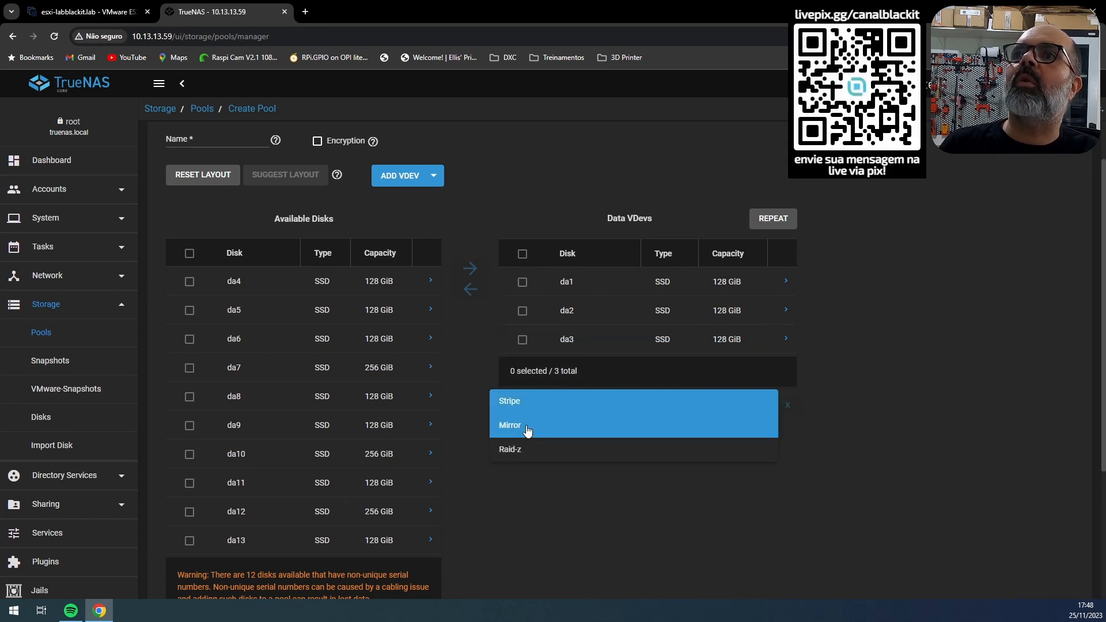
click(528, 429)
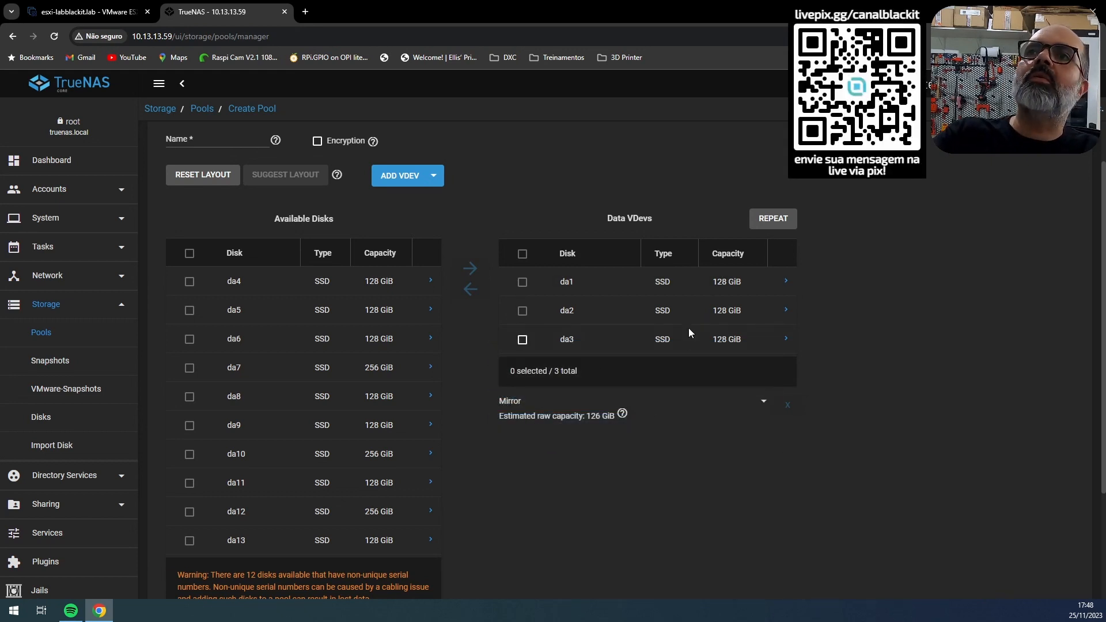
click(515, 404)
click(526, 433)
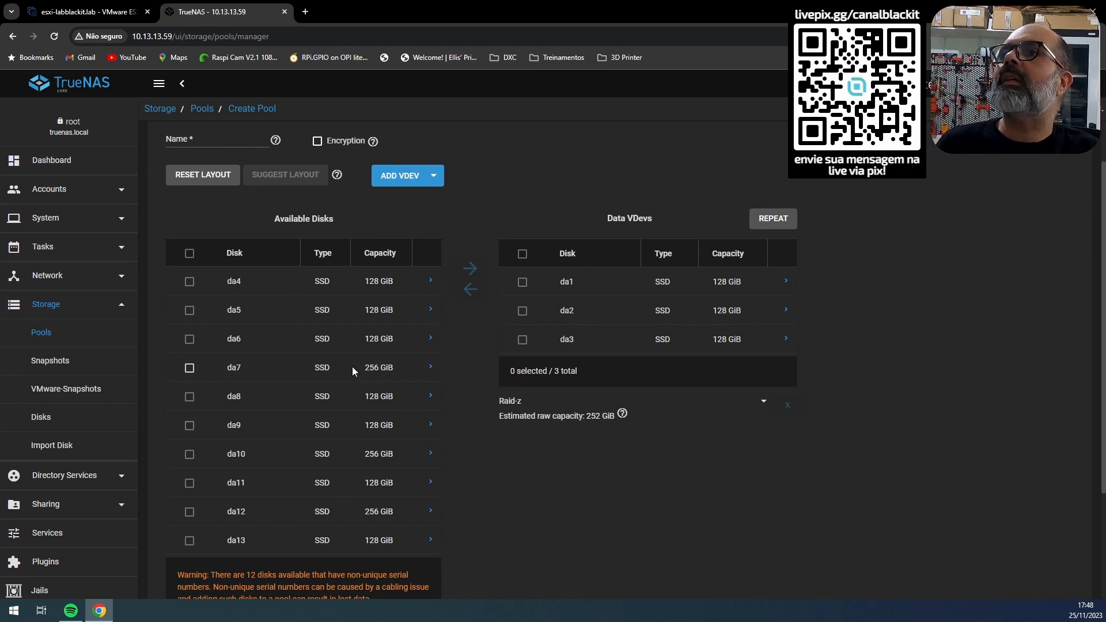
Step: Add disk da4 to the data VDev and compare the Raid-z, Stripe and Mirror layouts, ending on Mirror
click(189, 281)
click(470, 268)
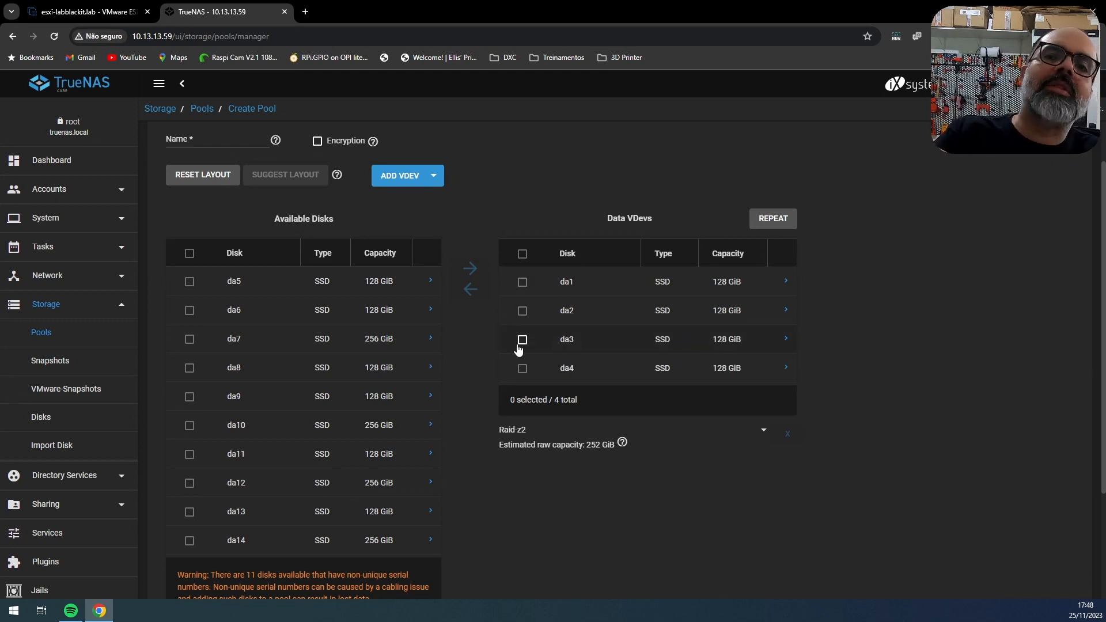
click(531, 432)
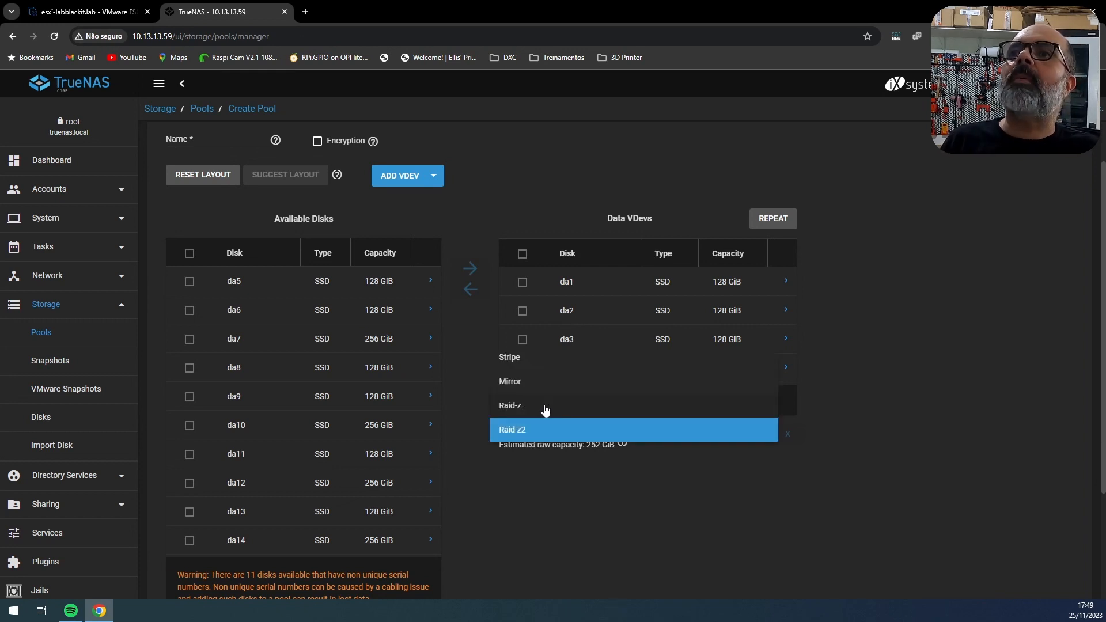
click(543, 408)
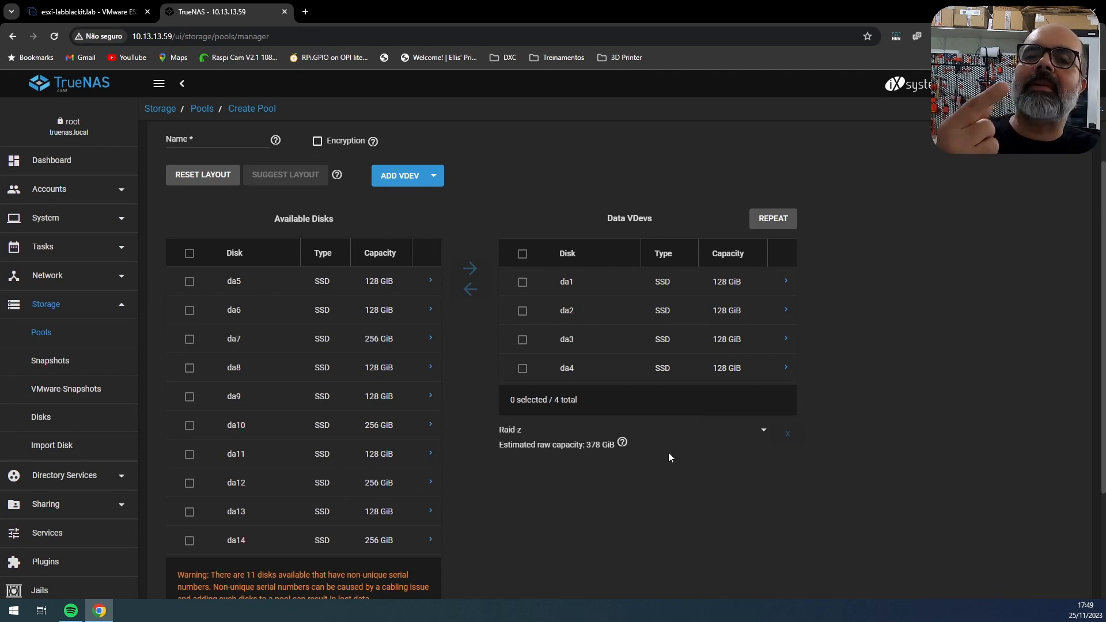
click(559, 428)
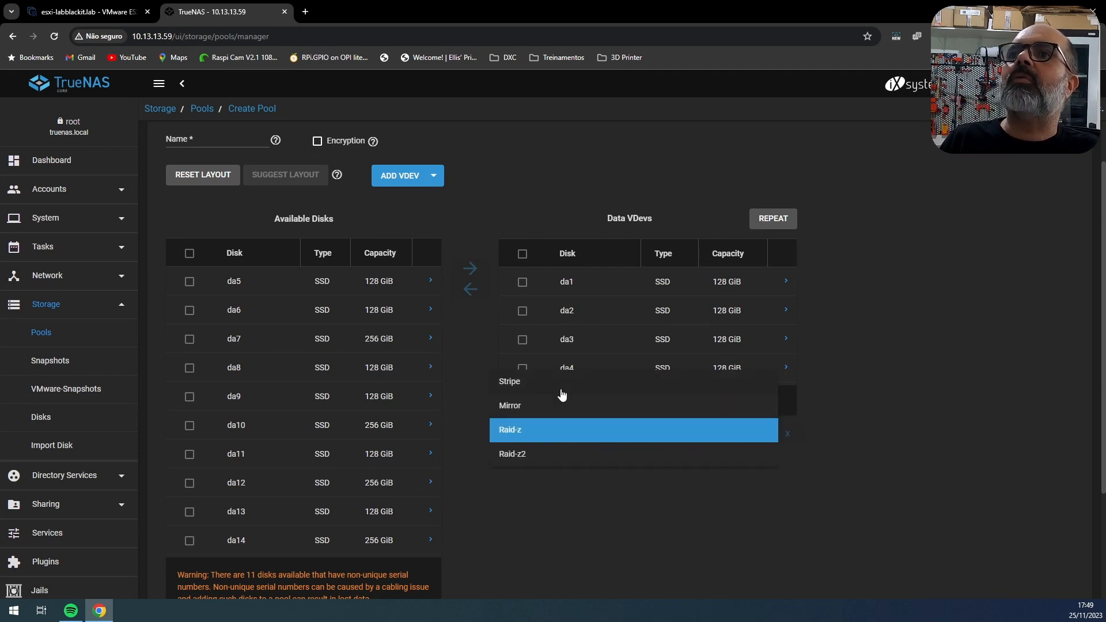
click(563, 386)
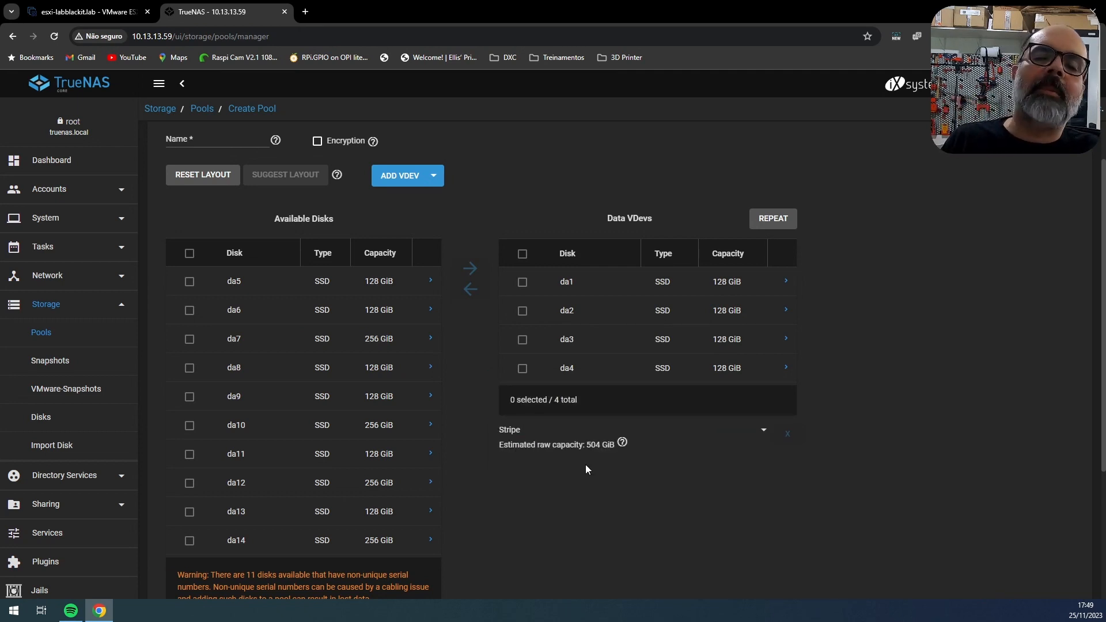
click(538, 435)
click(551, 454)
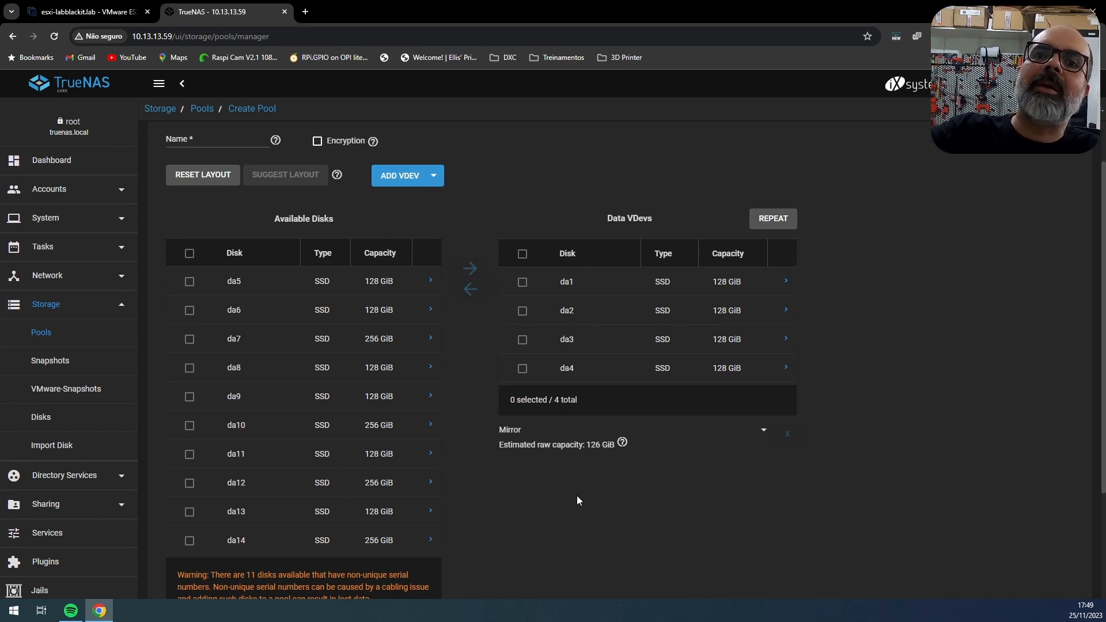
Step: Add disk da5 to the data VDev and compare the Raid-z2 and Raid-z3 layouts, ending on Raid-z3
click(189, 281)
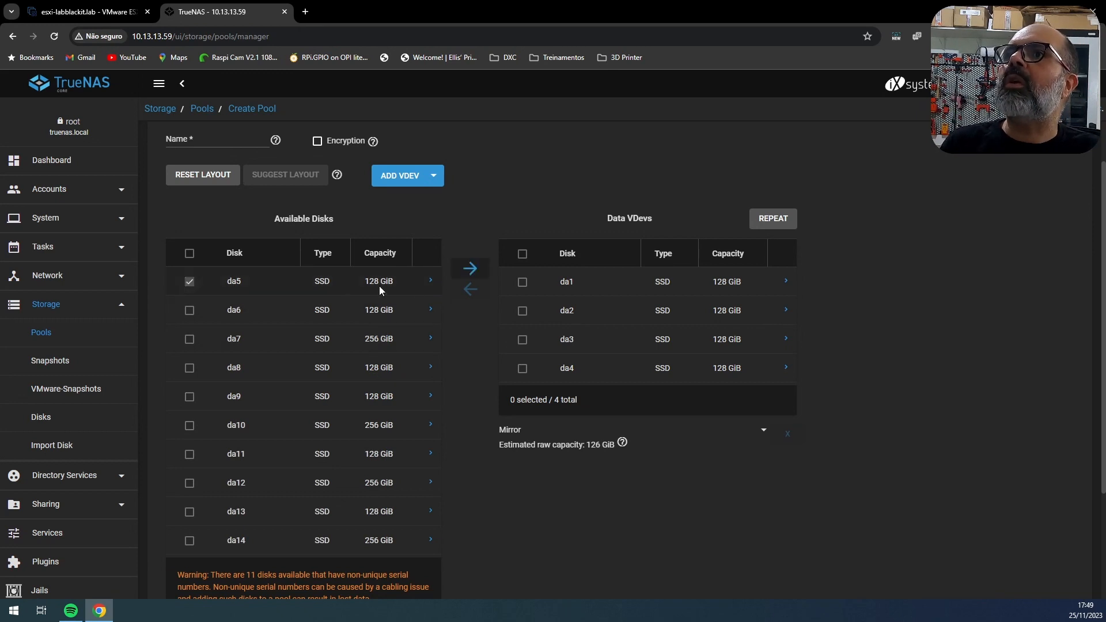
click(471, 269)
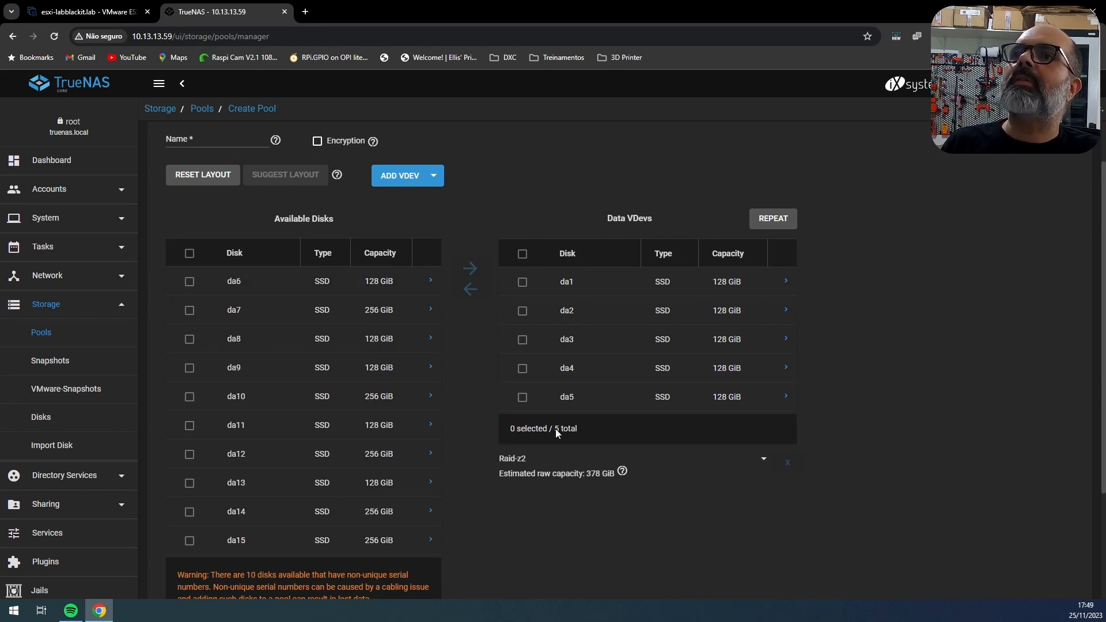
click(523, 458)
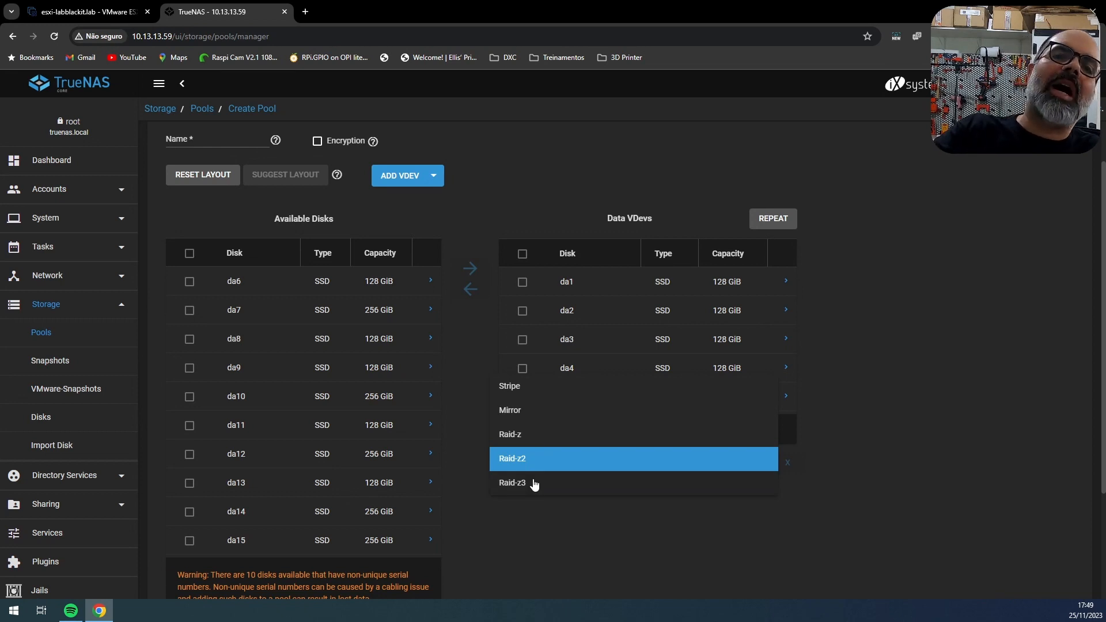
click(541, 520)
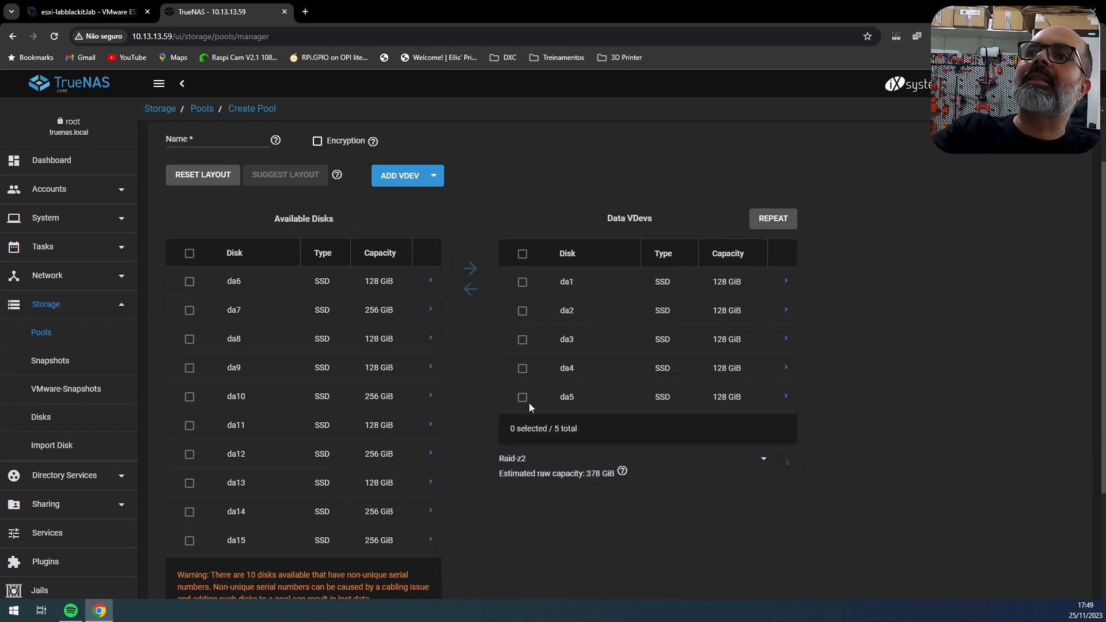
click(519, 464)
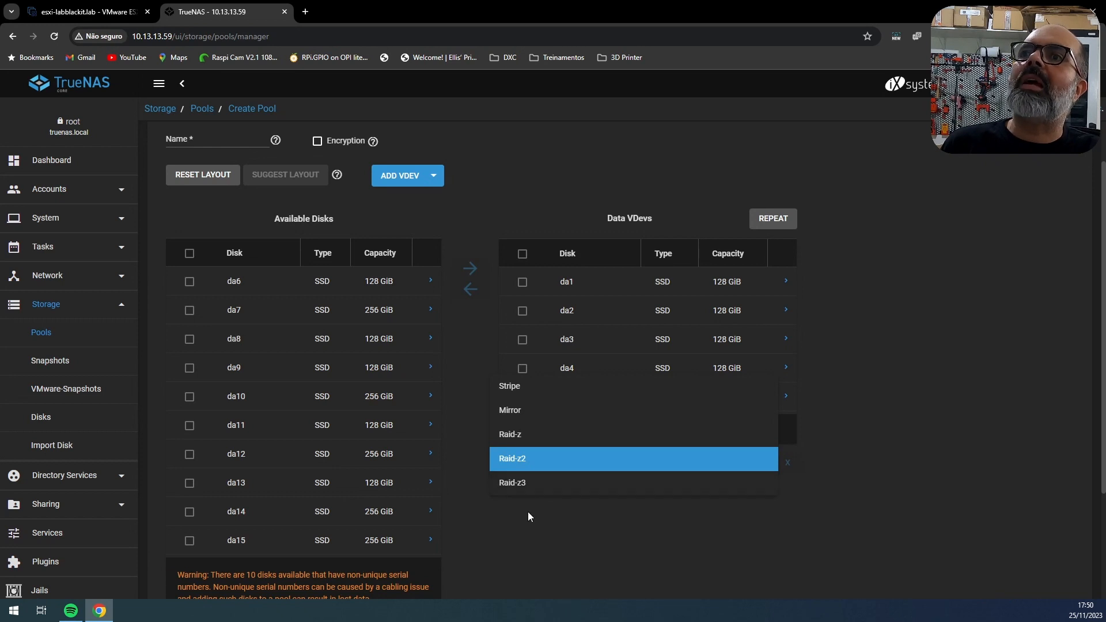
click(528, 510)
click(528, 463)
click(528, 486)
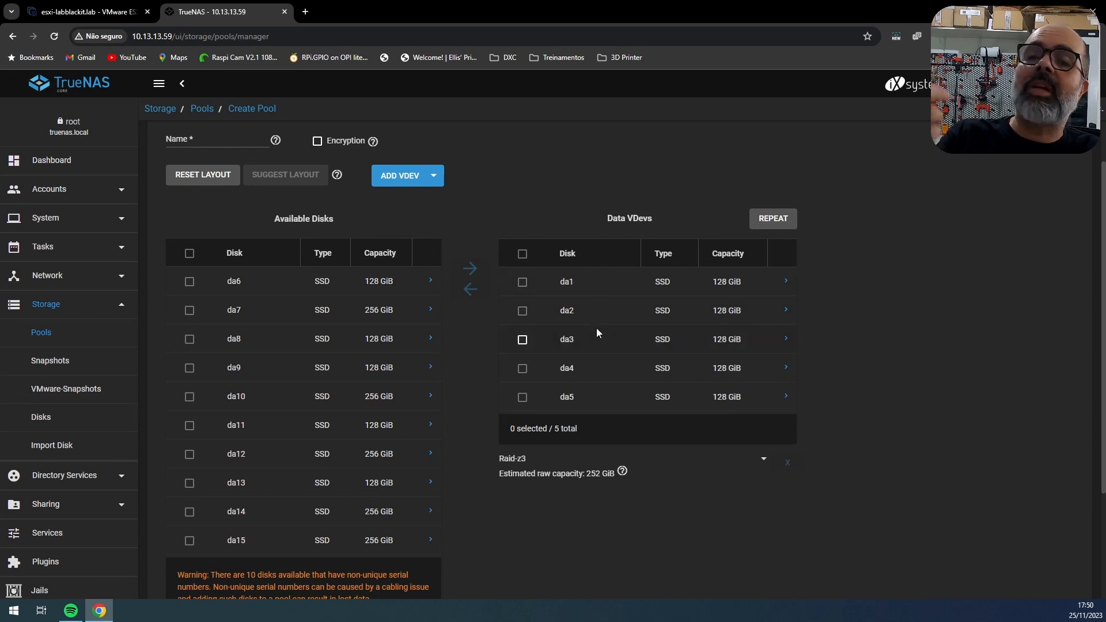
Step: Add disks da6, da8, da9 and da11 to the data VDev and choose the Raid-z3 layout
click(189, 281)
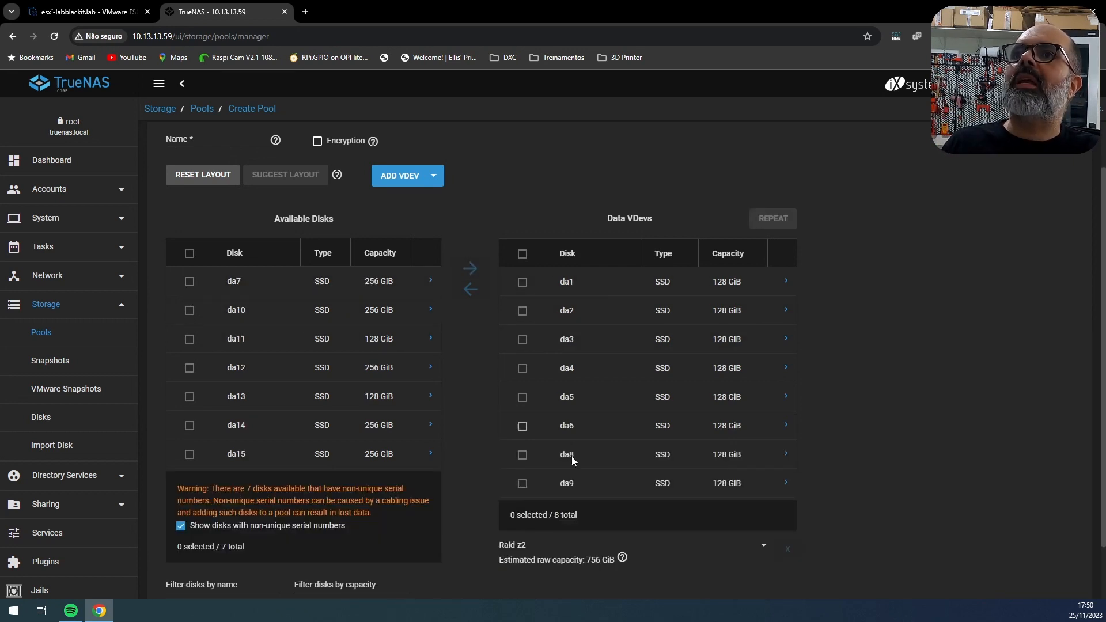
click(189, 396)
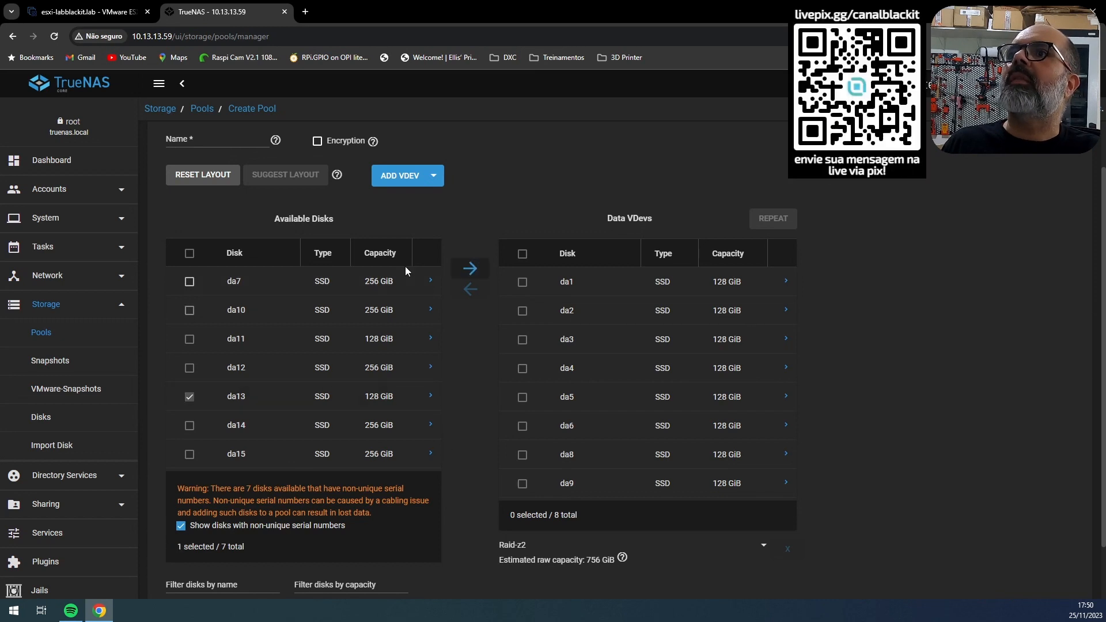
click(462, 271)
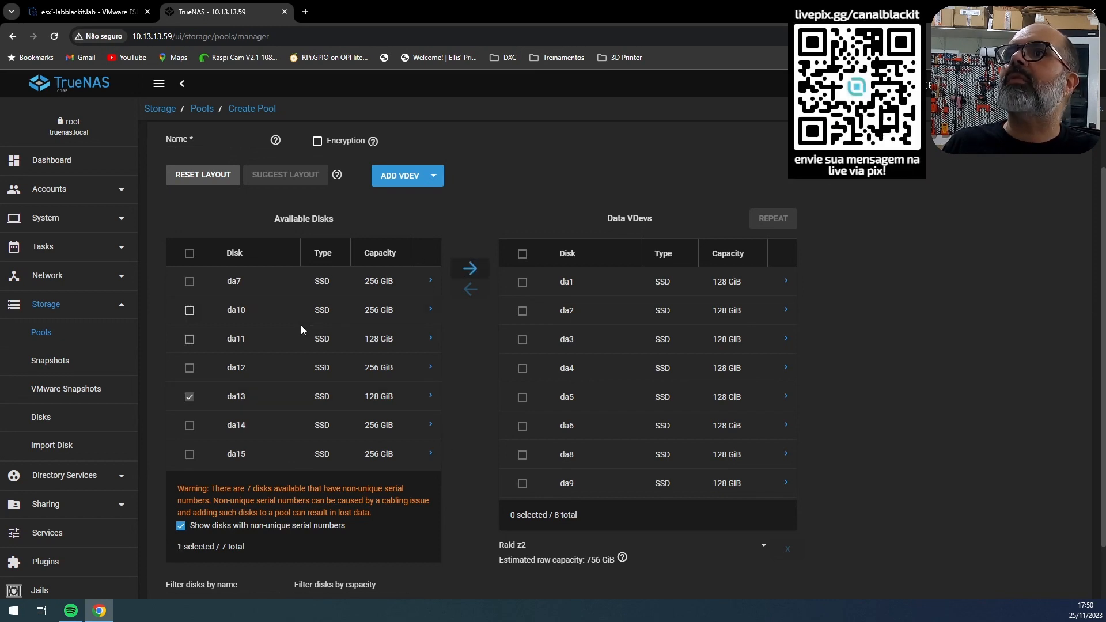
scroll(530, 507, down, 1)
click(533, 515)
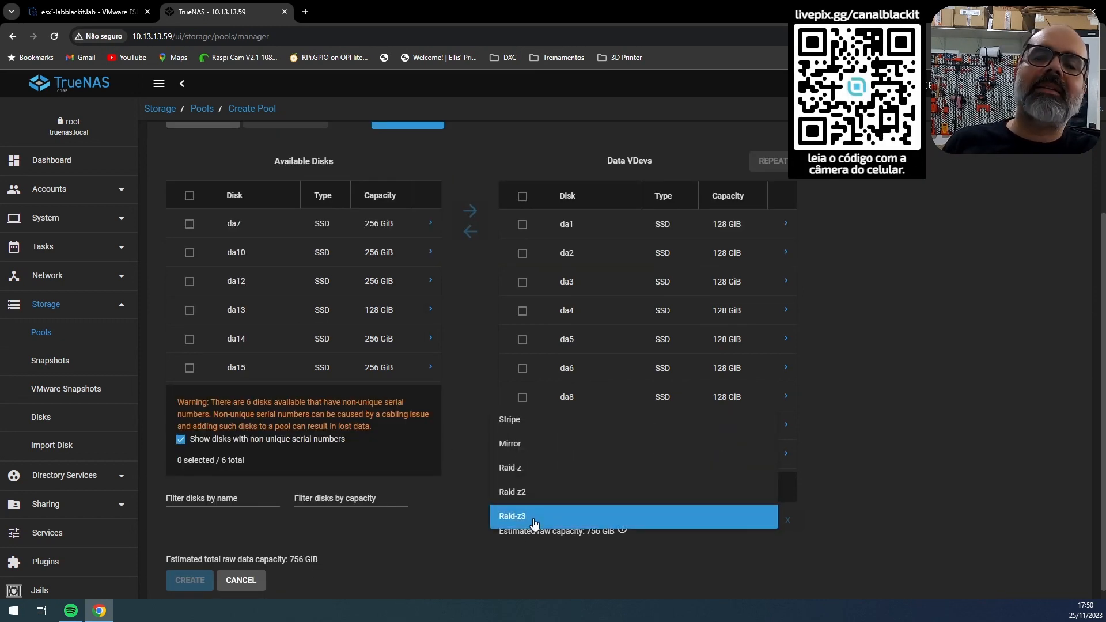
click(530, 518)
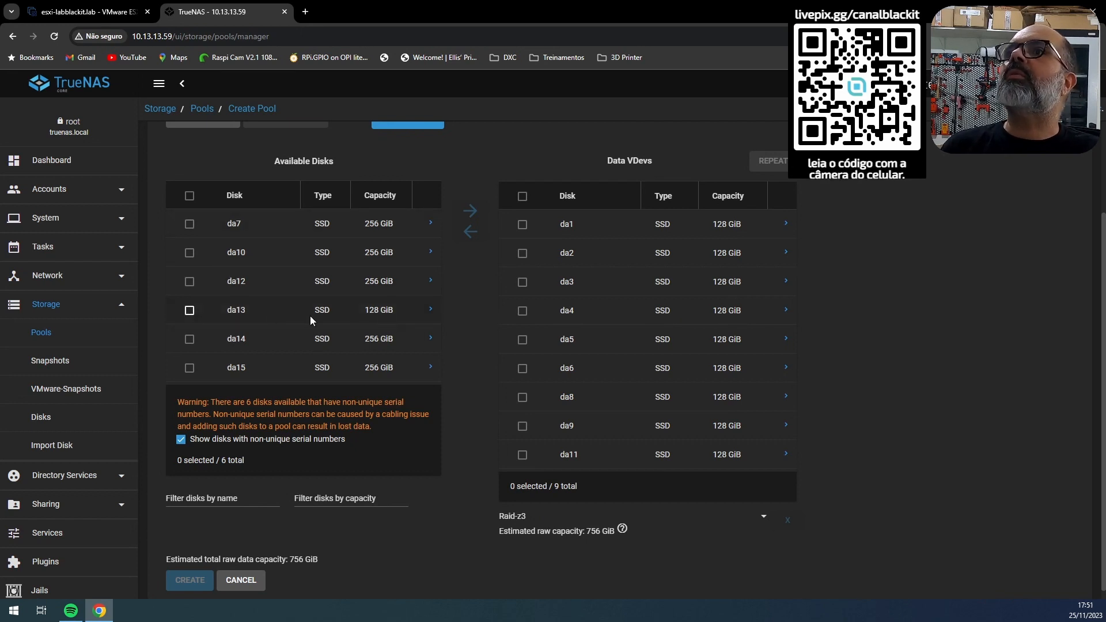
Step: Add the 128 GiB disk da13 and the 256 GiB disk da7 to the data VDev
click(189, 311)
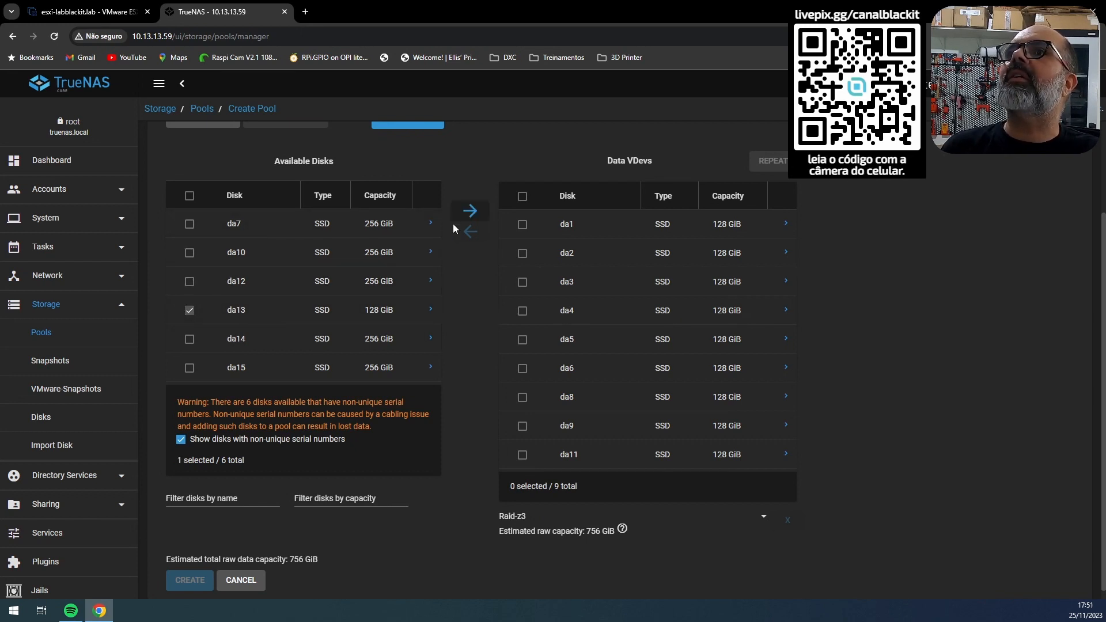
click(189, 224)
click(470, 212)
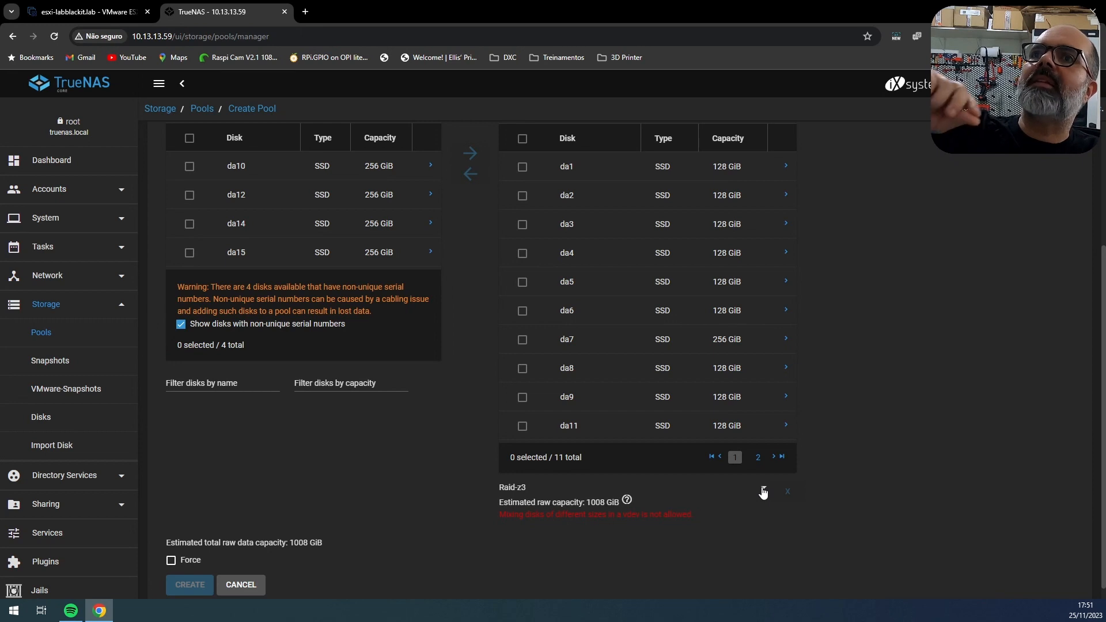
Step: Remove all disks from the data VDev, returning them to the available disks
click(523, 340)
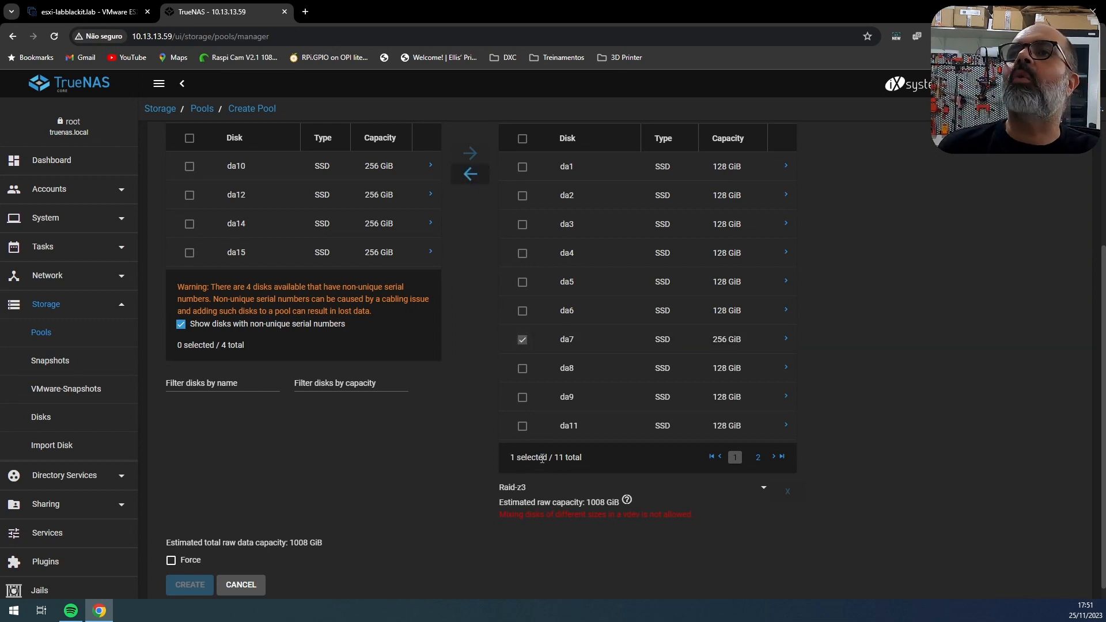
click(519, 137)
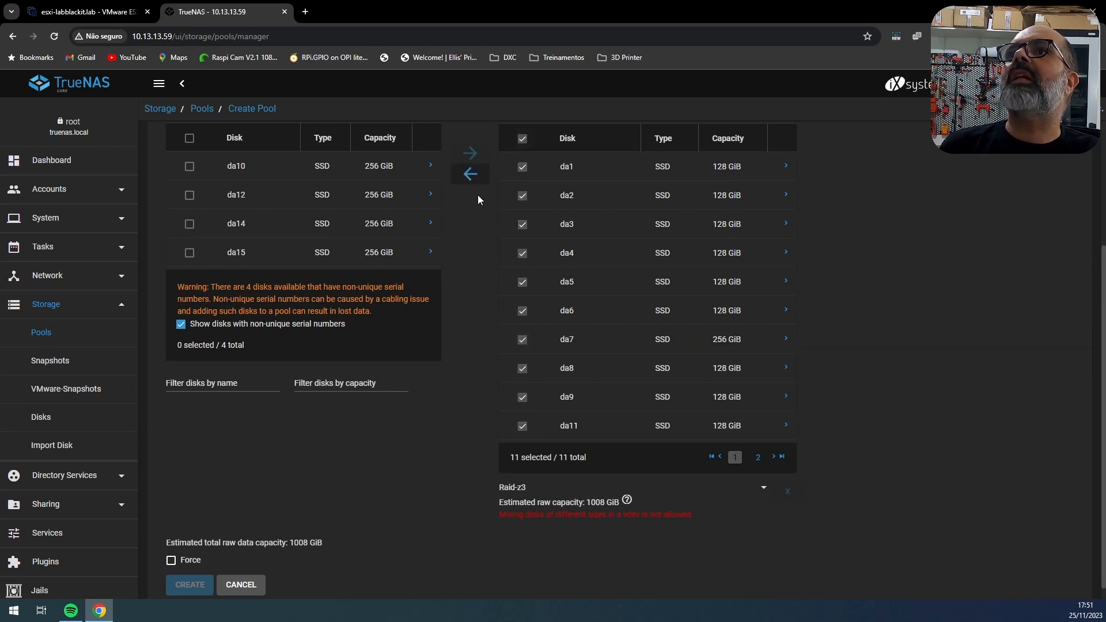
click(472, 175)
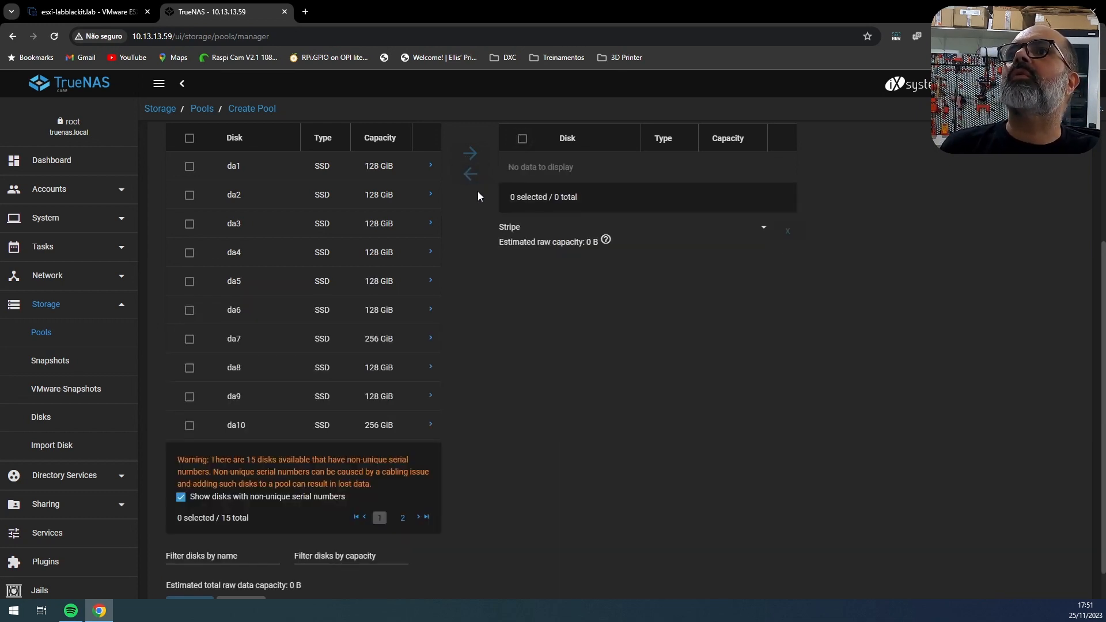
Step: Add disks da1 through da5 to the data VDev and set its layout to Raid-z
click(190, 167)
click(190, 196)
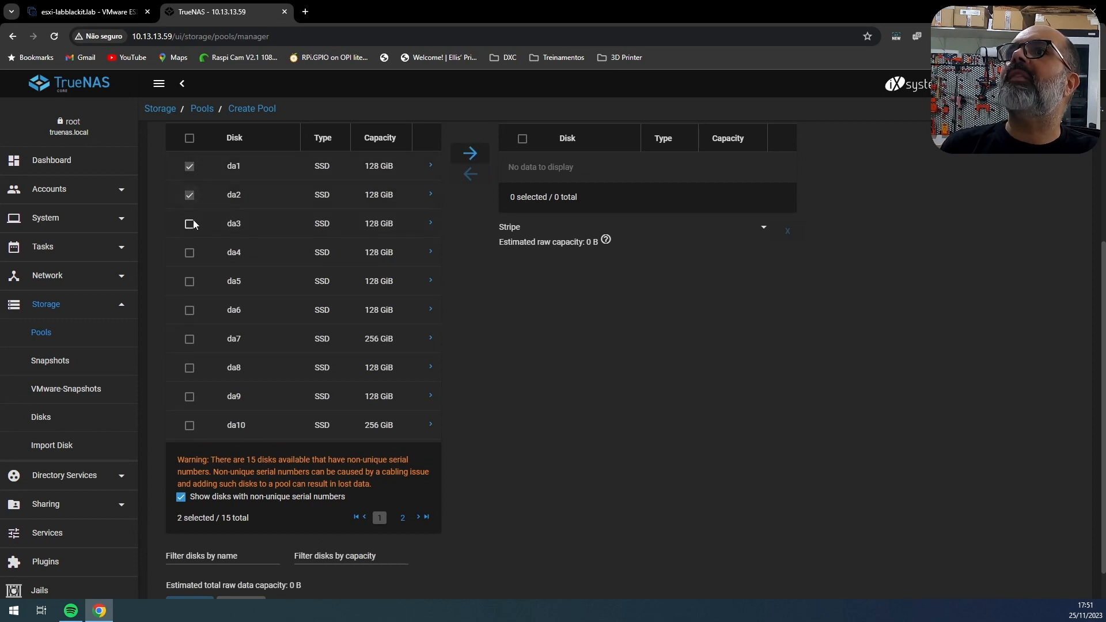
click(189, 225)
click(190, 253)
click(190, 282)
click(470, 153)
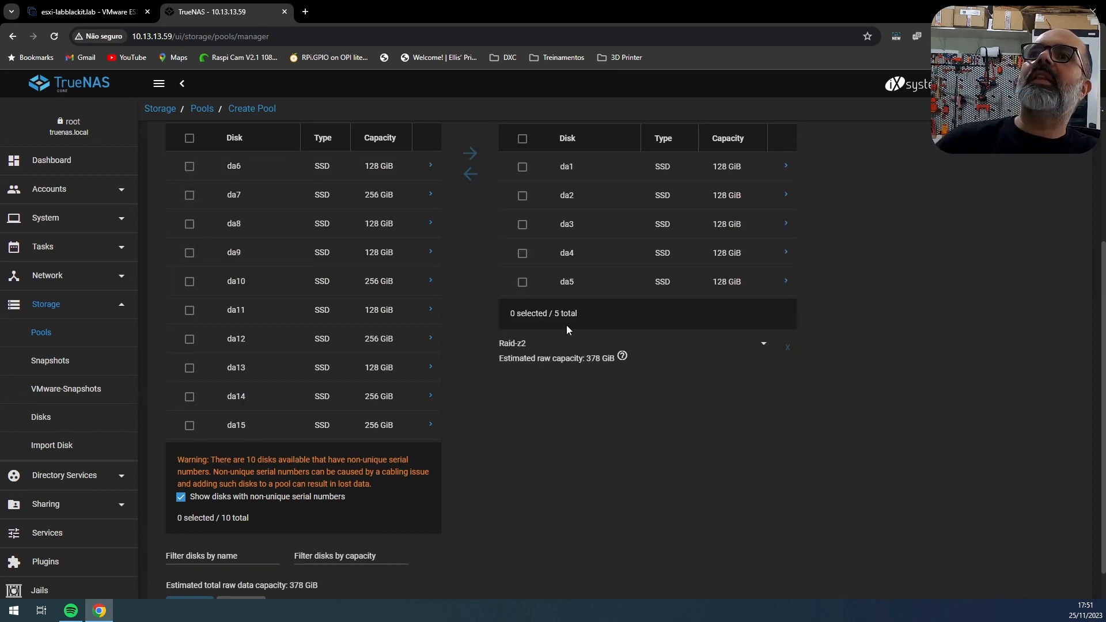
click(522, 344)
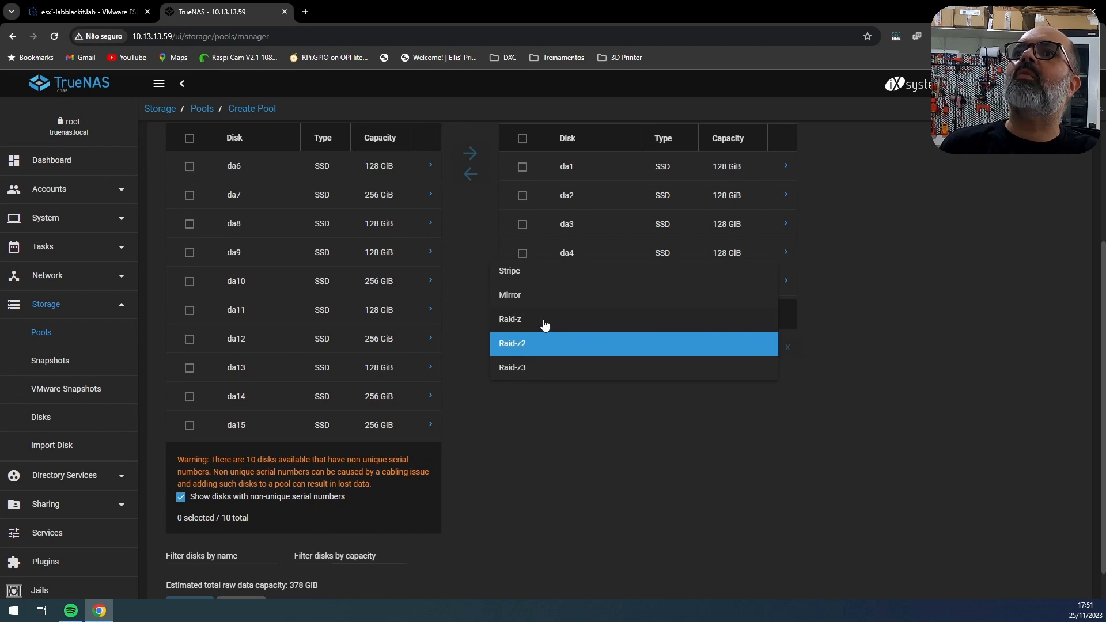
click(544, 320)
Step: Name the pool TANK and create it, confirming the creation
scroll(544, 319, up, 3)
click(230, 163)
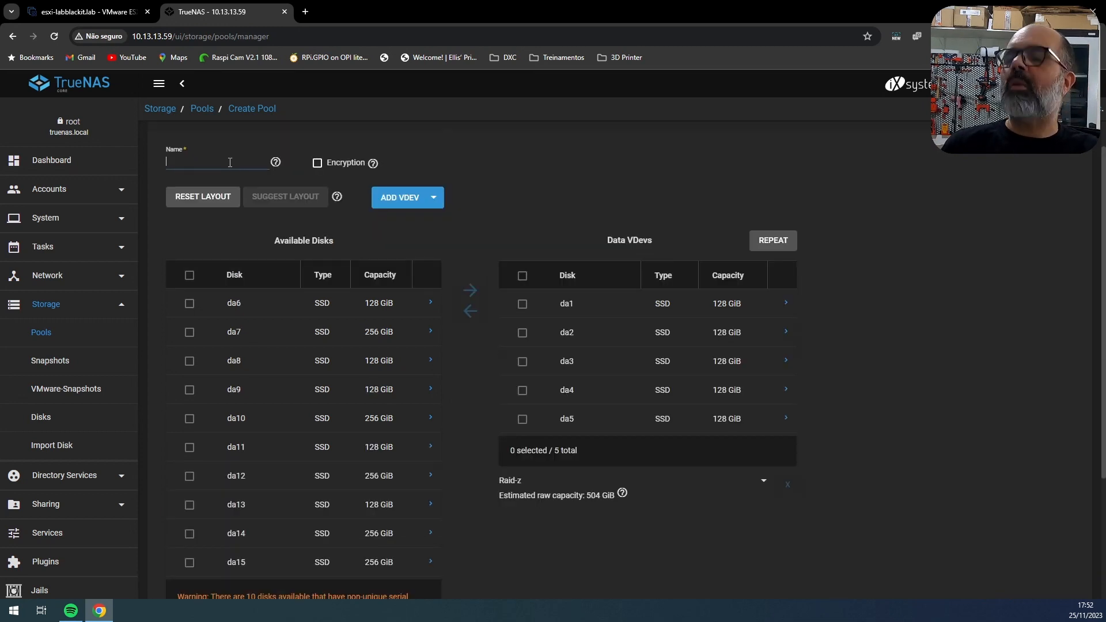
text(tank0)
scroll(230, 162, down, 3)
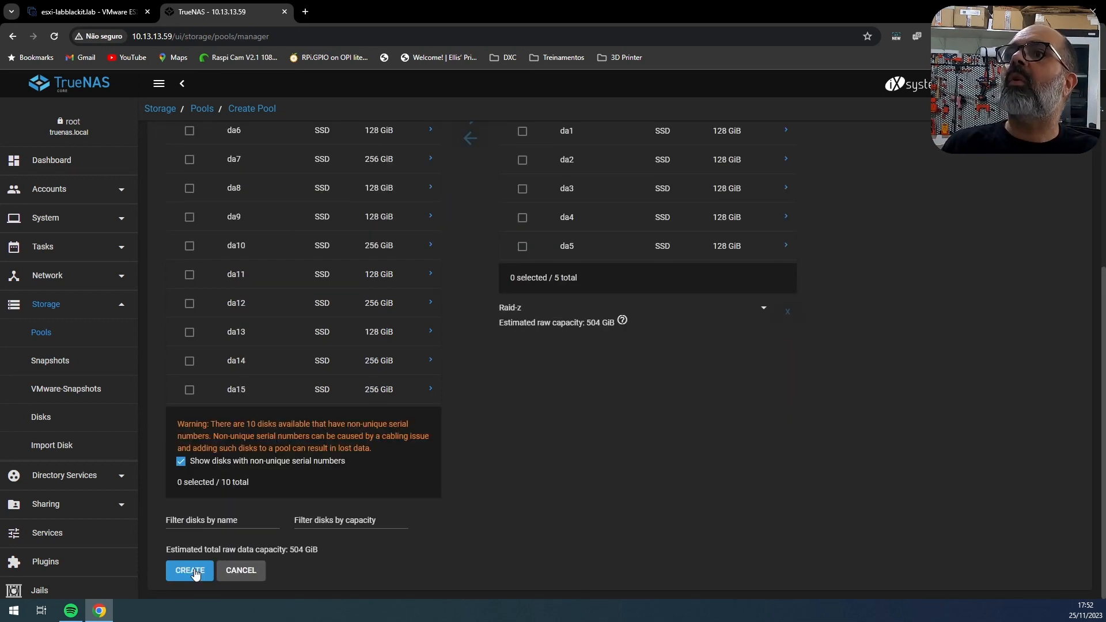
click(195, 574)
click(470, 363)
click(615, 361)
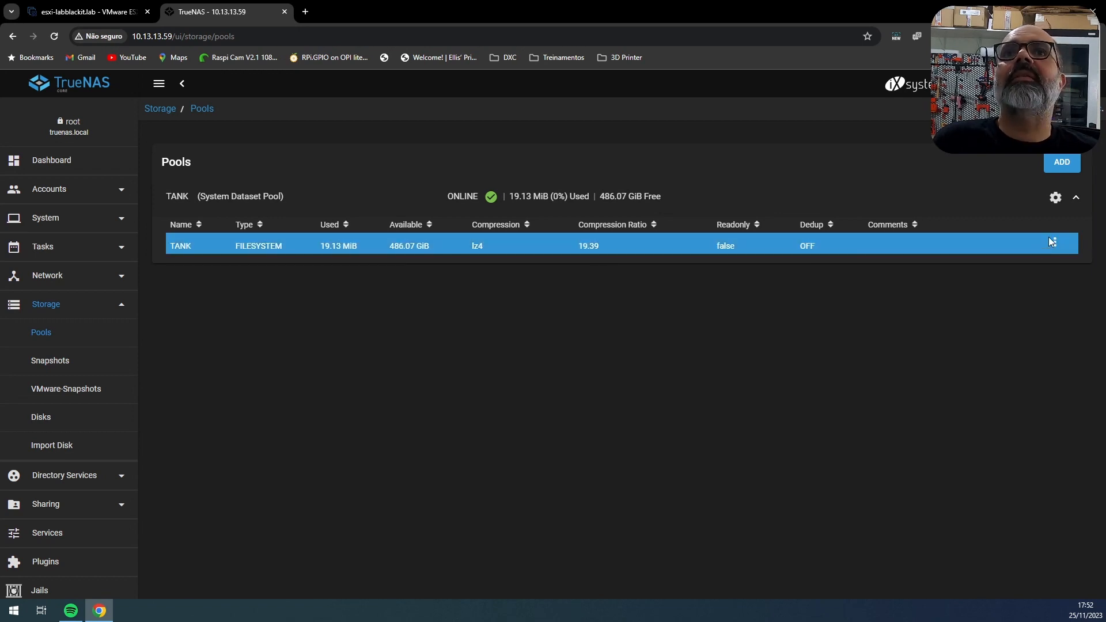
Step: In TANK's pool status, replace member disk da1 with da10 and refresh the status
click(1055, 198)
click(981, 332)
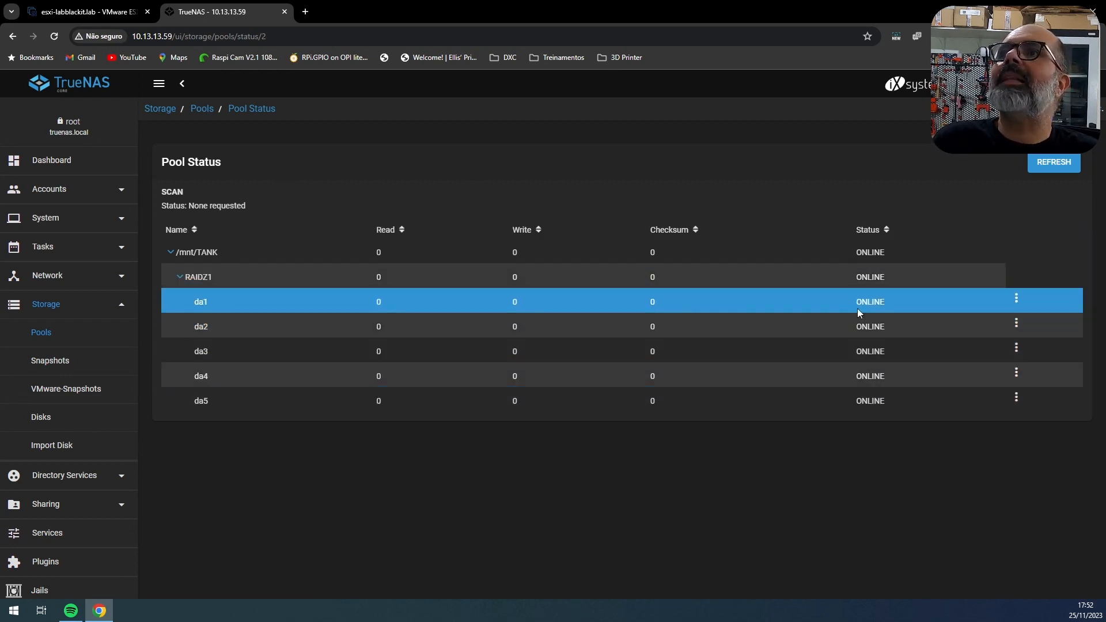
click(1017, 300)
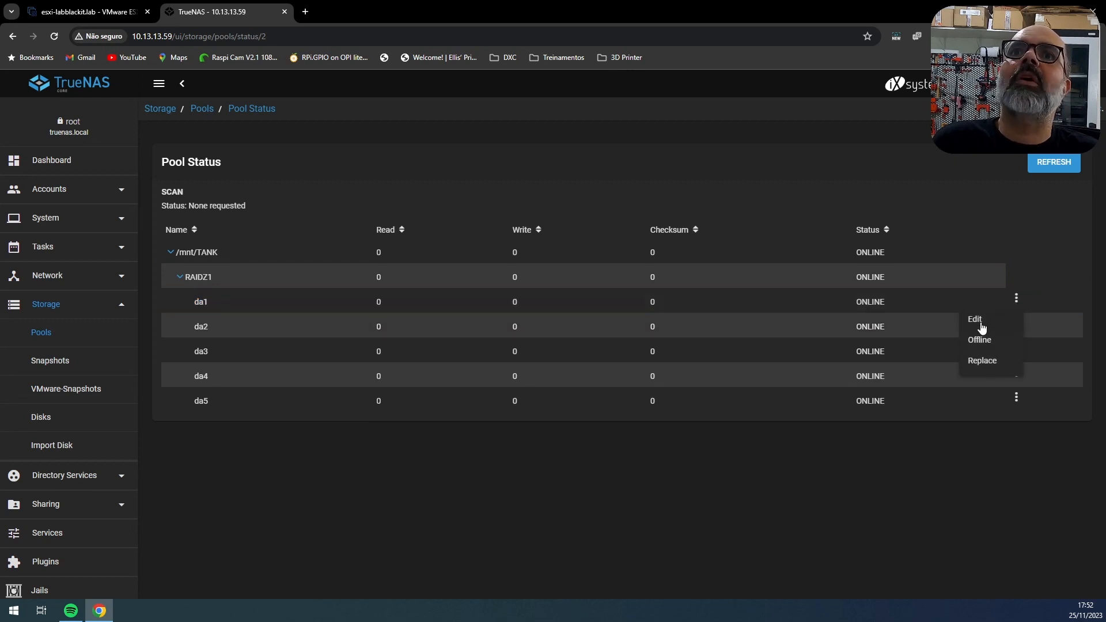
click(983, 361)
click(599, 330)
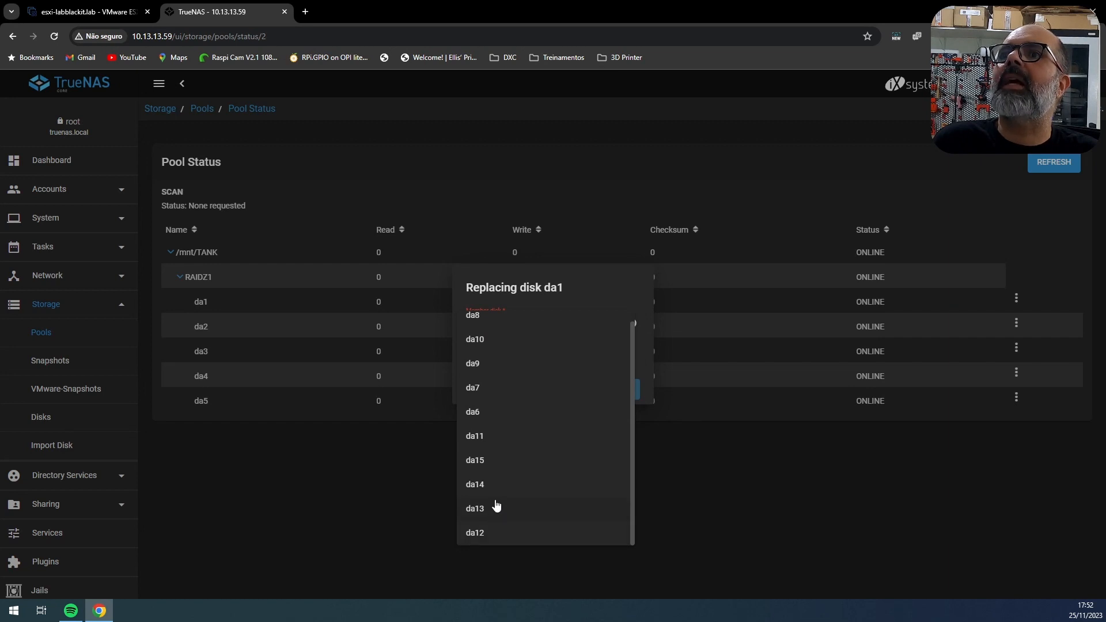
click(495, 362)
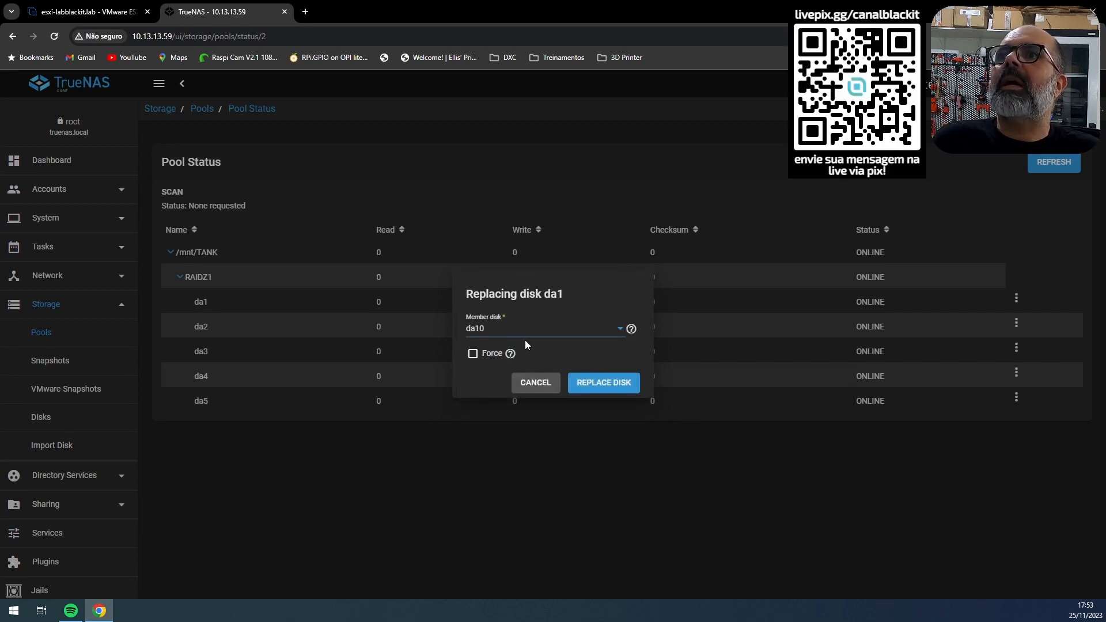
click(619, 384)
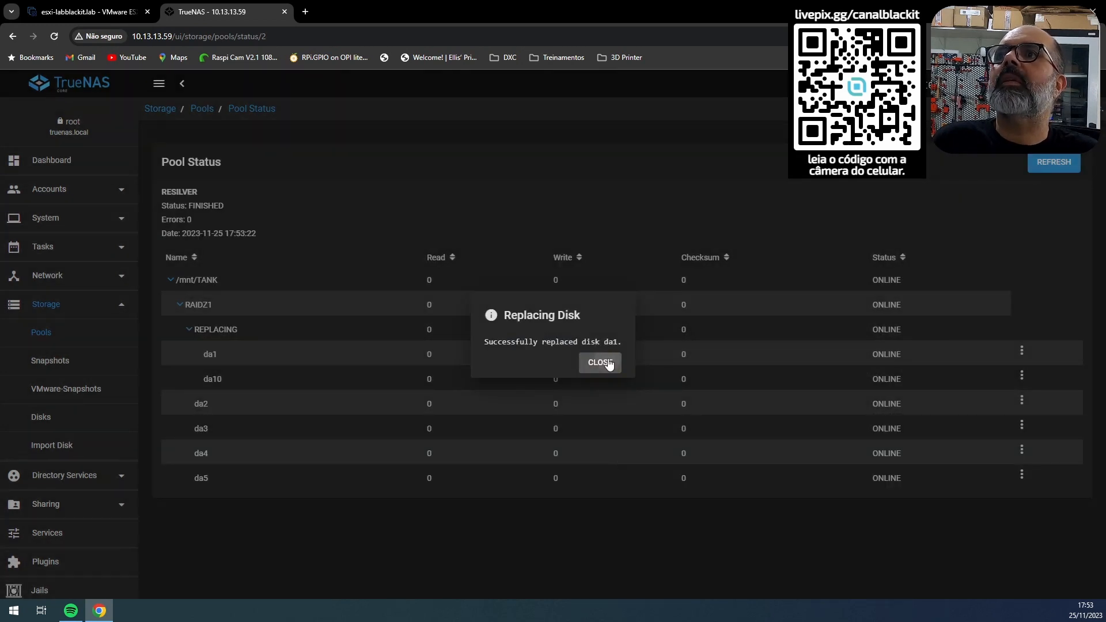
click(594, 361)
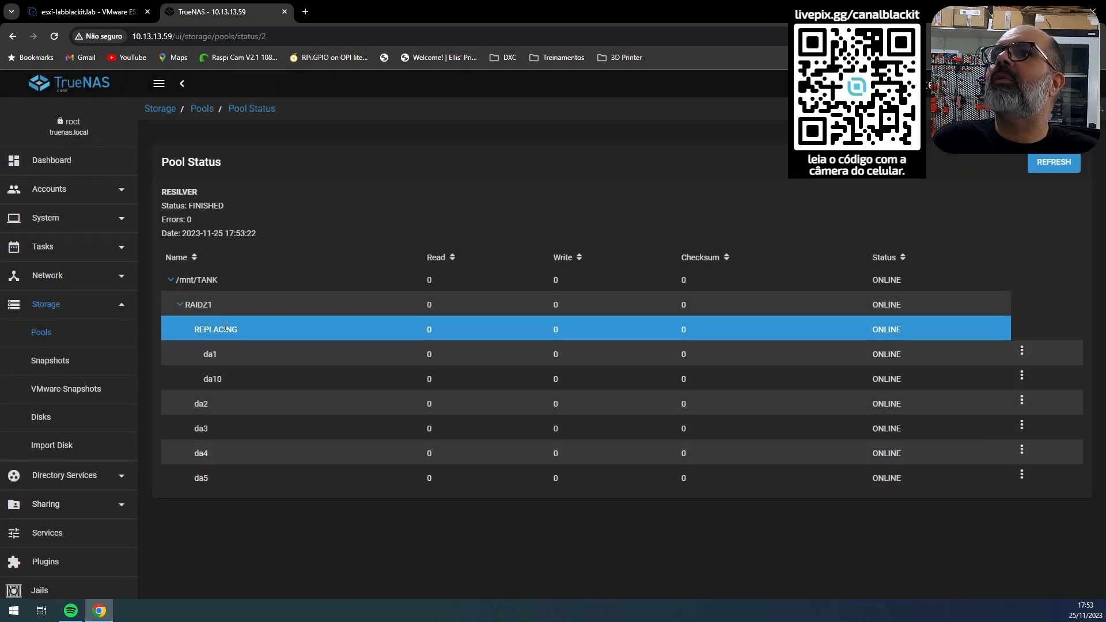
click(1065, 169)
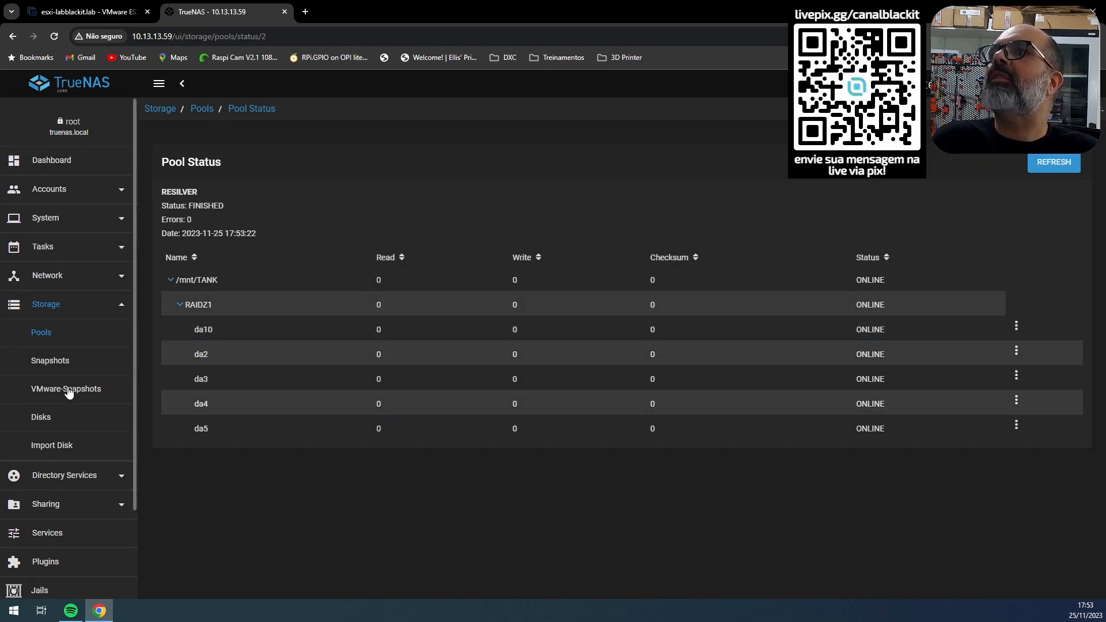
Step: Review the disk list's pool assignments and return to the pool list to check TANK's available space
click(43, 417)
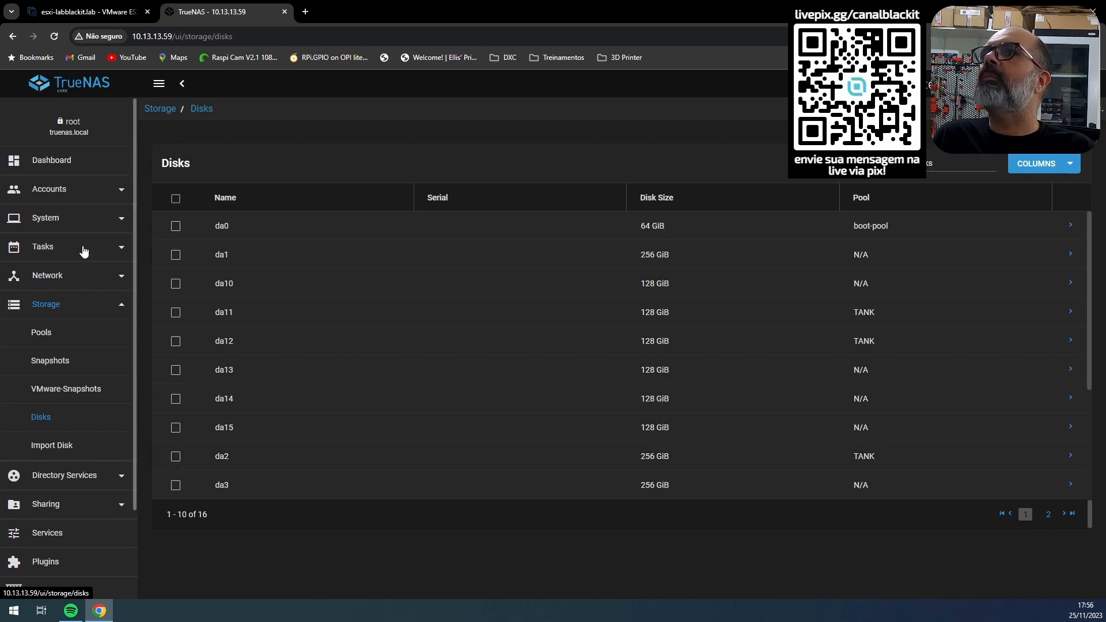
click(47, 330)
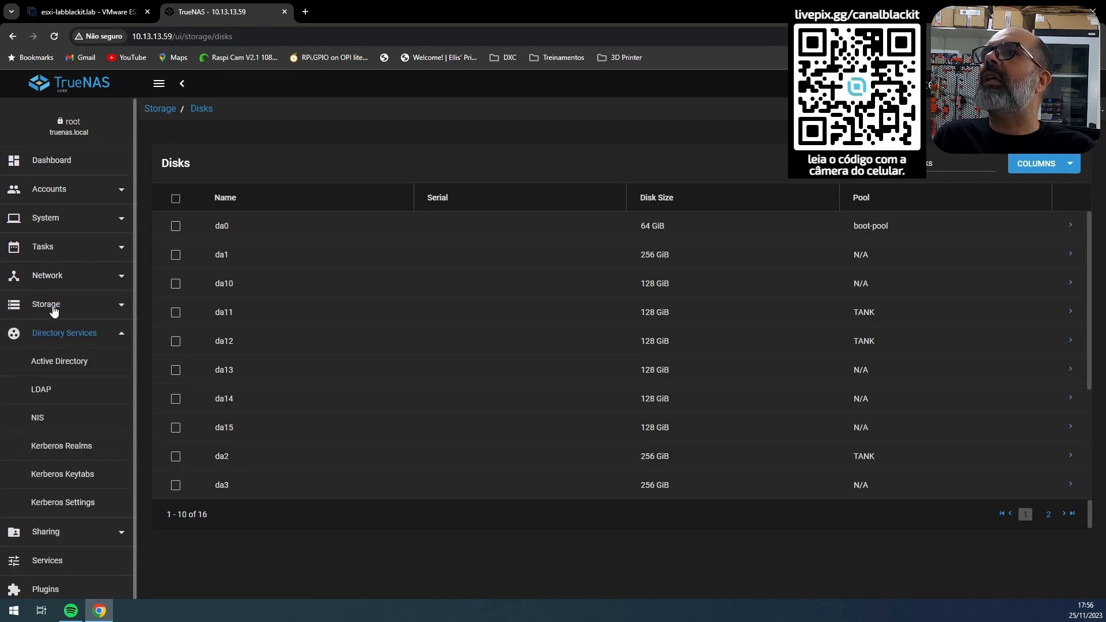
click(52, 309)
click(52, 333)
click(399, 252)
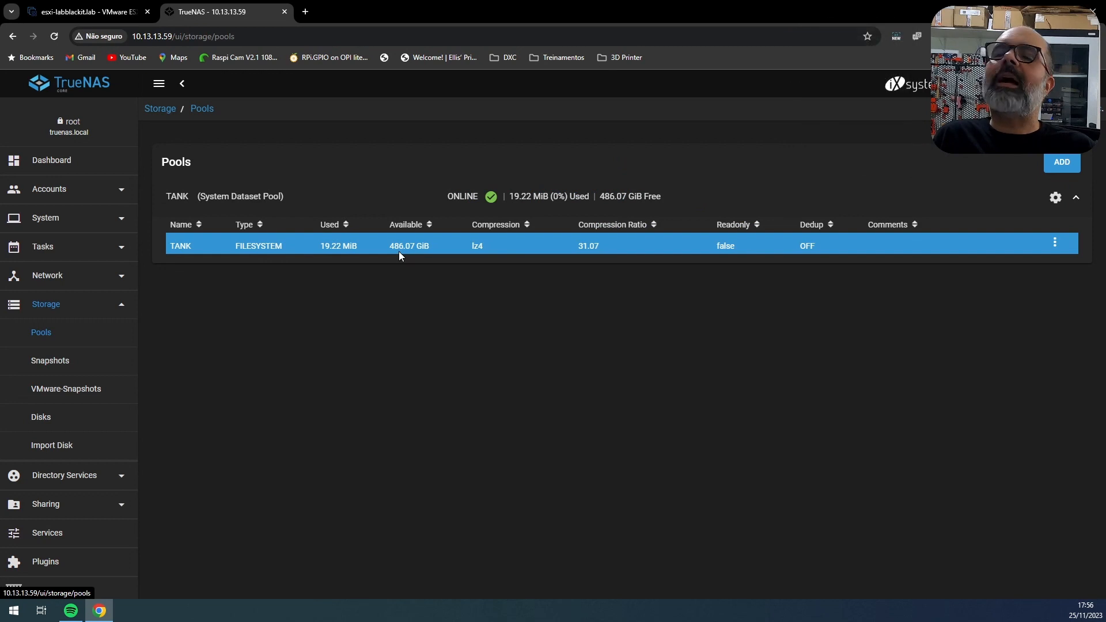